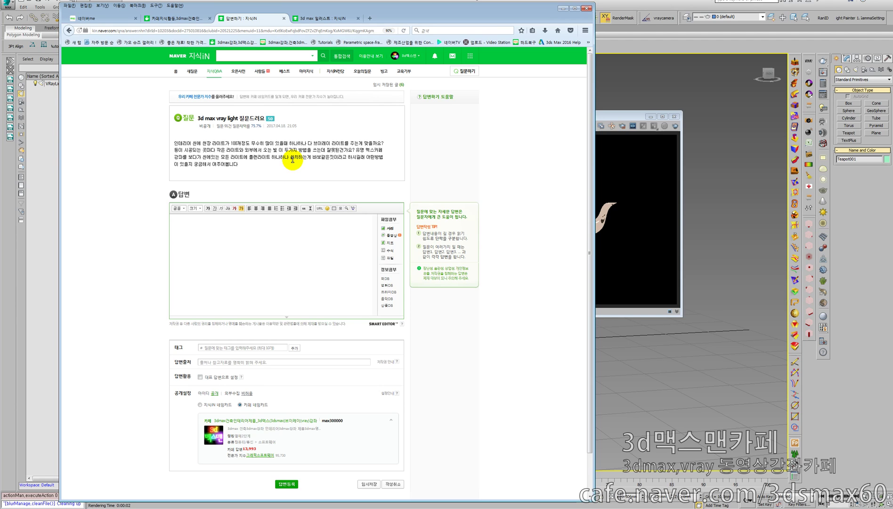
- Read the forum question about placing V-Ray lights for many light fixtures in an interior scene
left_click_drag(228, 143, 239, 145)
left_click(242, 164)
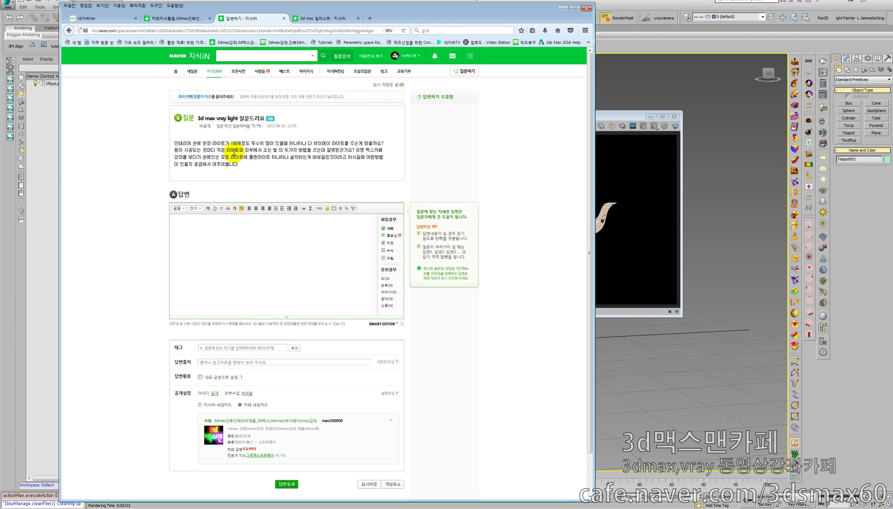
left_click_drag(225, 142, 249, 142)
left_click(253, 159)
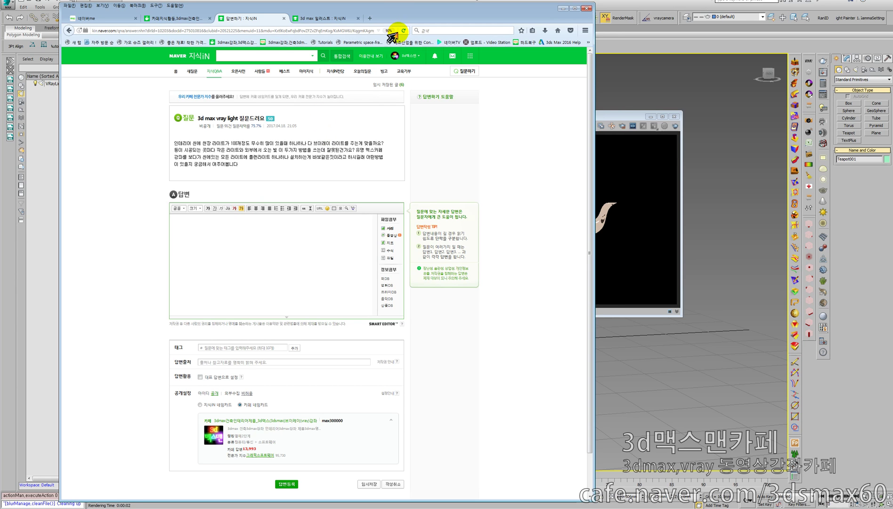
- Switch from the browser to 3ds Max and close the V-Ray frame buffer and the Material Editor
left_click_drag(391, 18, 0, 26)
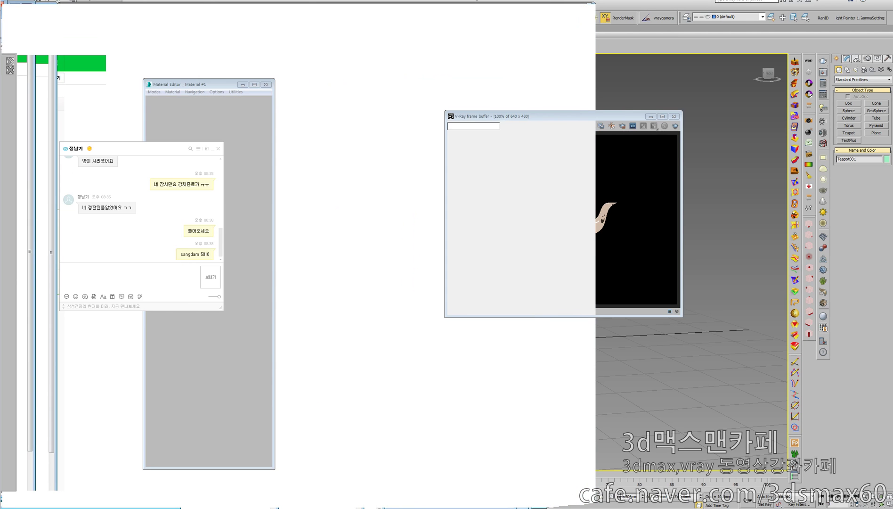
left_click(674, 116)
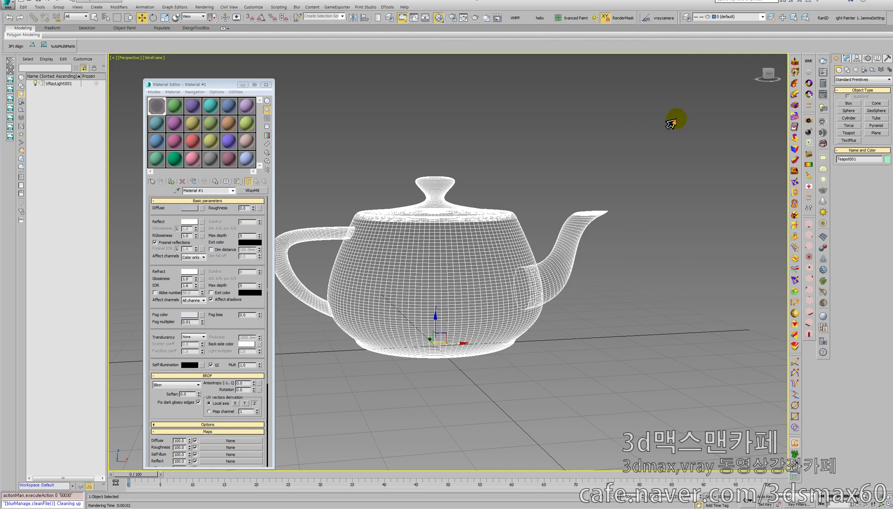
left_click(265, 89)
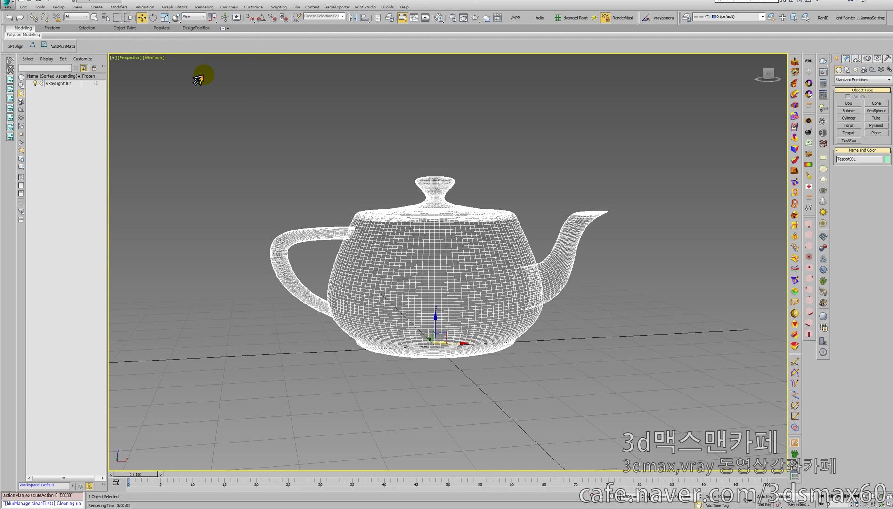
- Delete the teapot and the V-Ray light to empty the scene
left_click(173, 97)
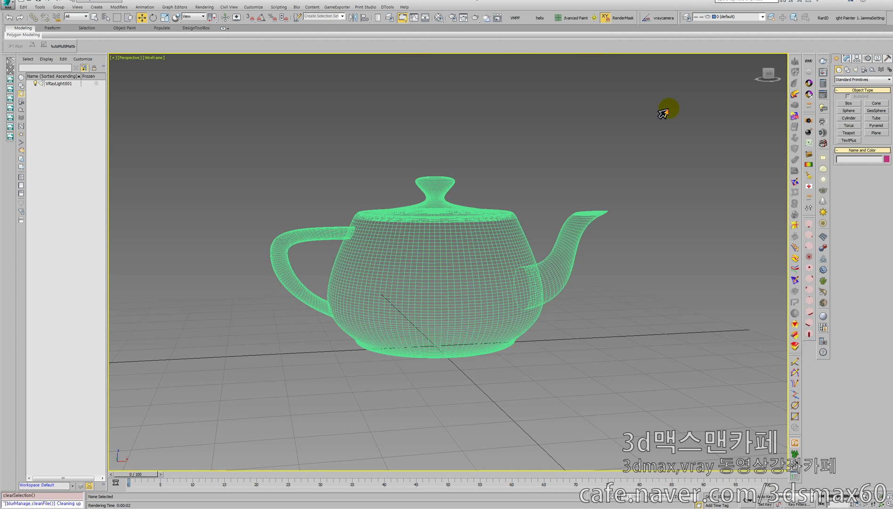
left_click(458, 285)
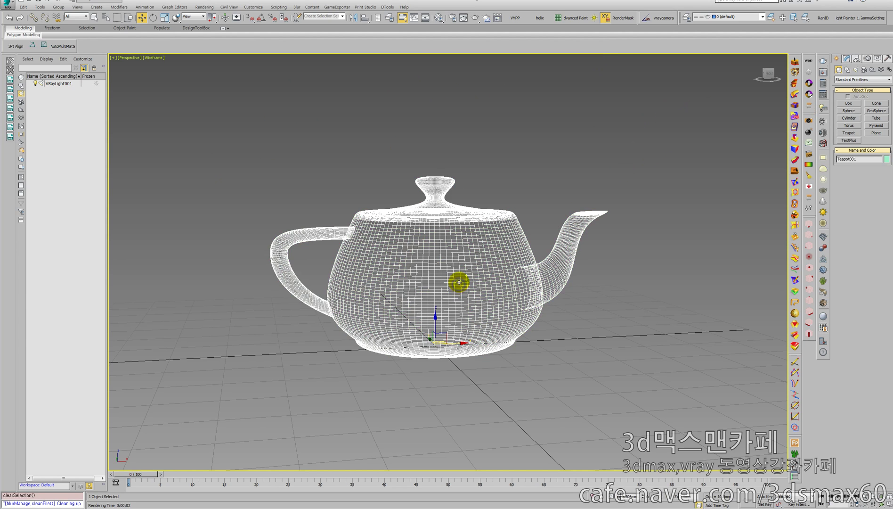
key("Delete")
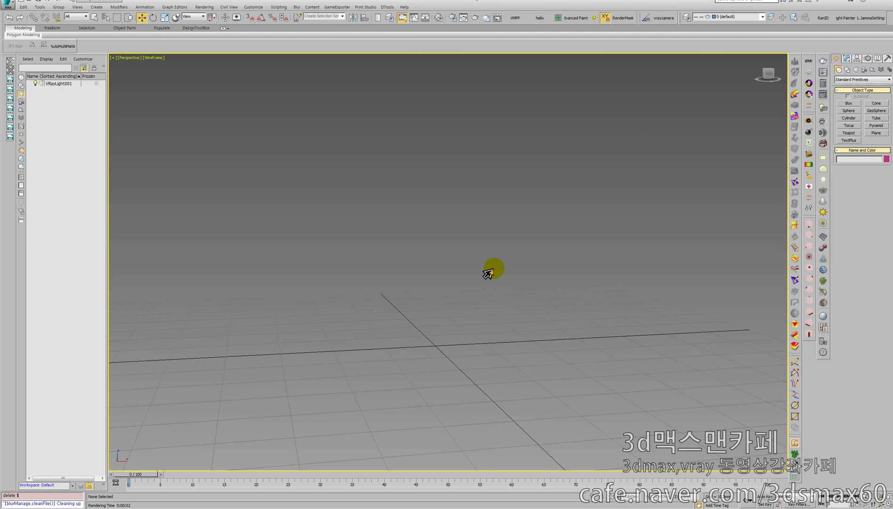
key("z")
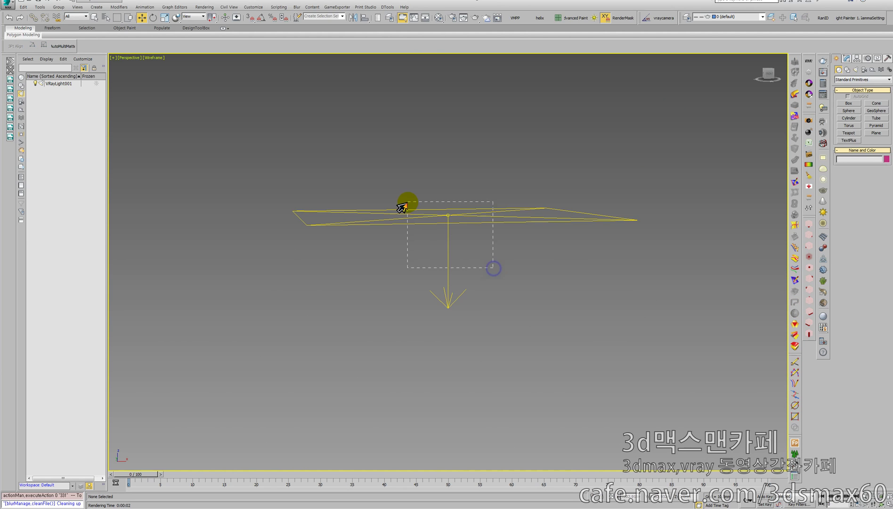
left_click(416, 212)
key("Delete")
key("z")
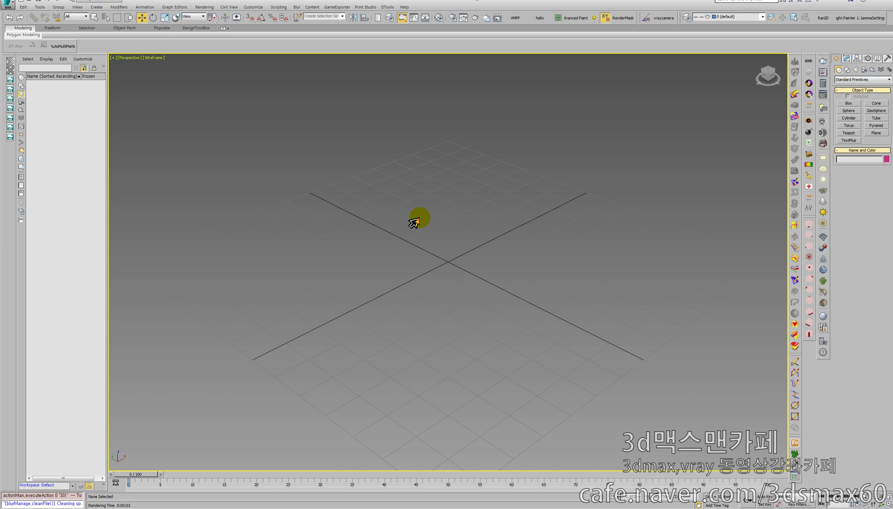
- Create a standard Target Spot light aimed straight down in the Front view, with a target distance of about 128 mm
left_click(855, 69)
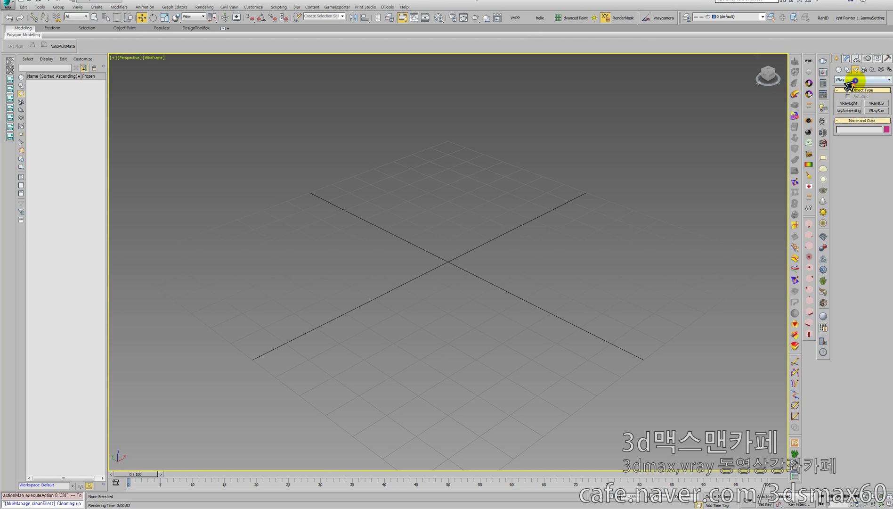
left_click(850, 80)
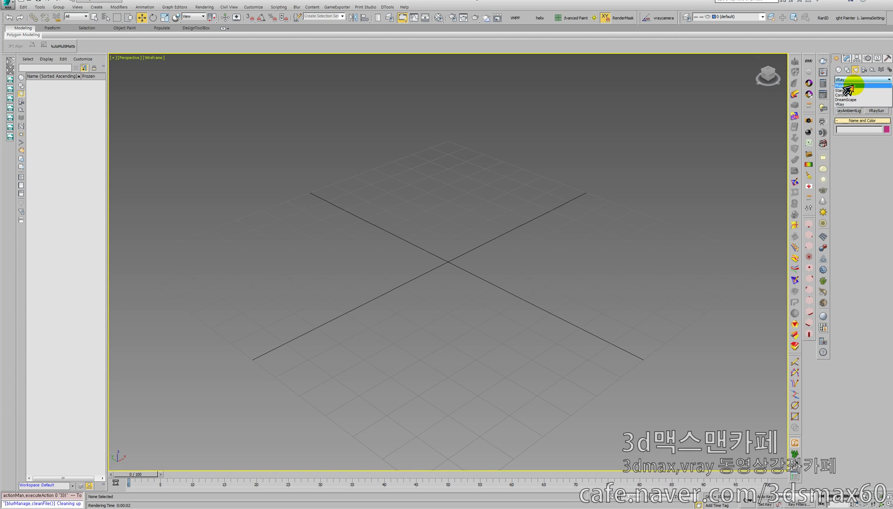
left_click(844, 90)
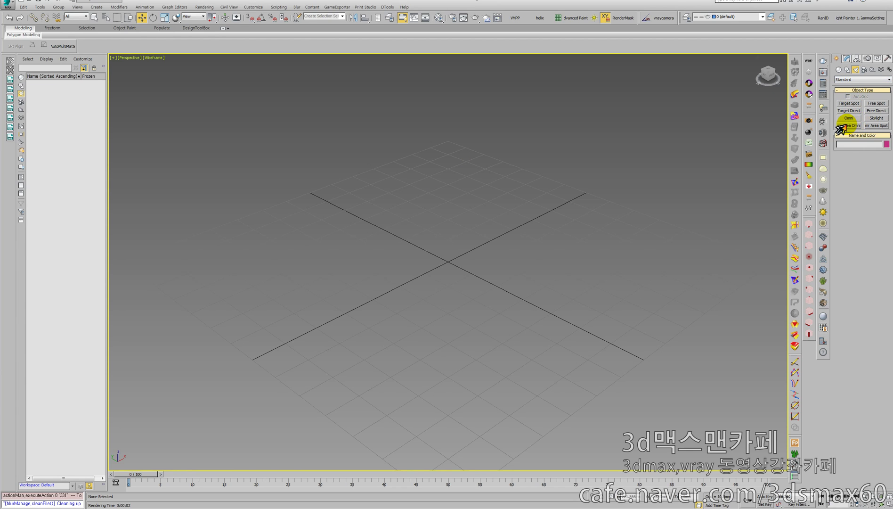
left_click(848, 118)
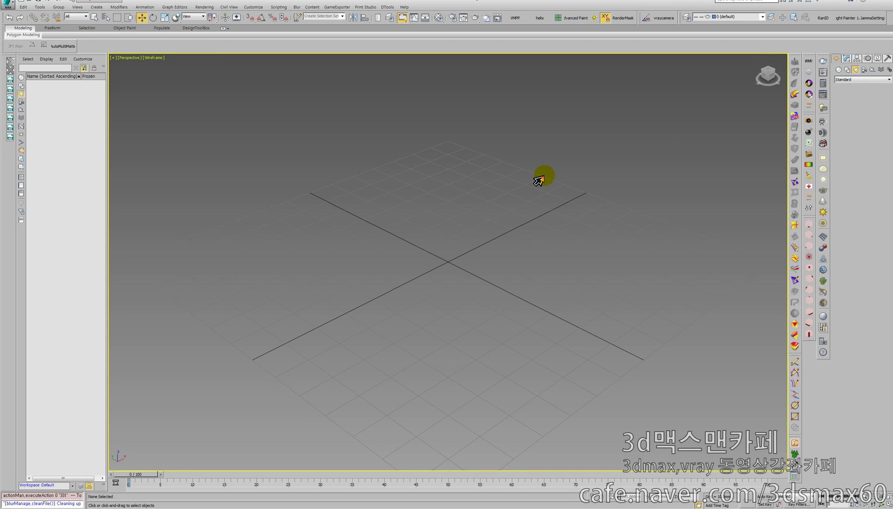
key("alt+w")
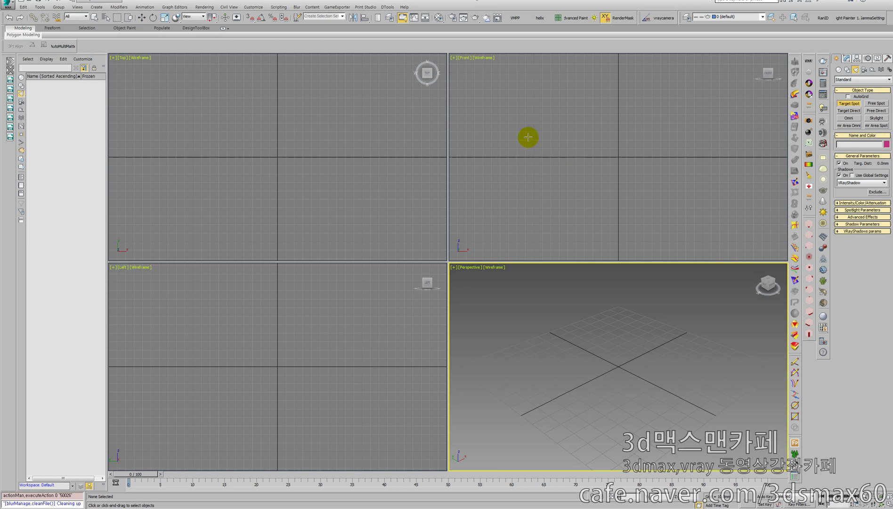
left_click(536, 84)
left_click_drag(534, 102, 535, 191)
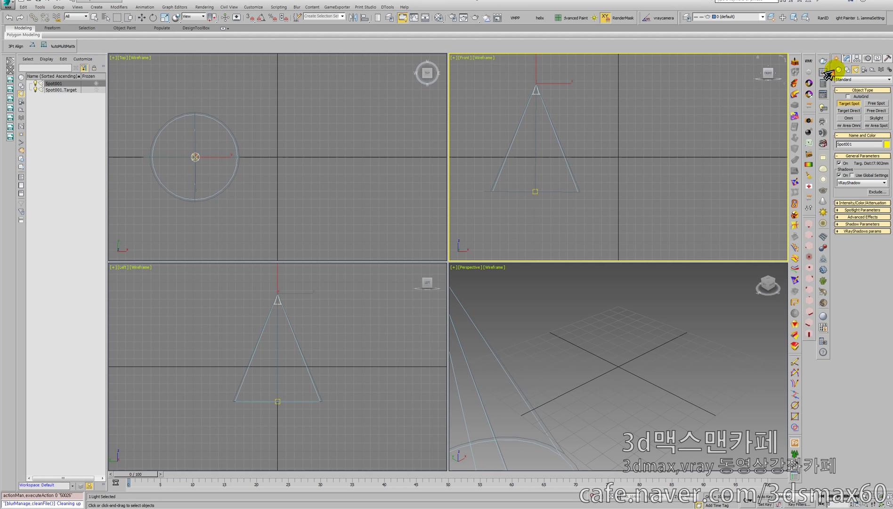
- Widen the spotlight's cone to a Hotspot/Beam of 174.5 and a Falloff/Field of 178.9
left_click(846, 57)
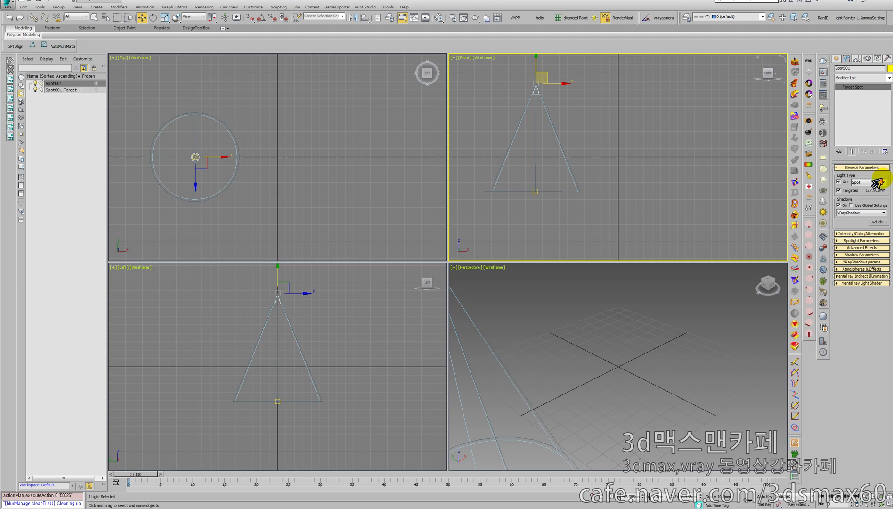
left_click(854, 241)
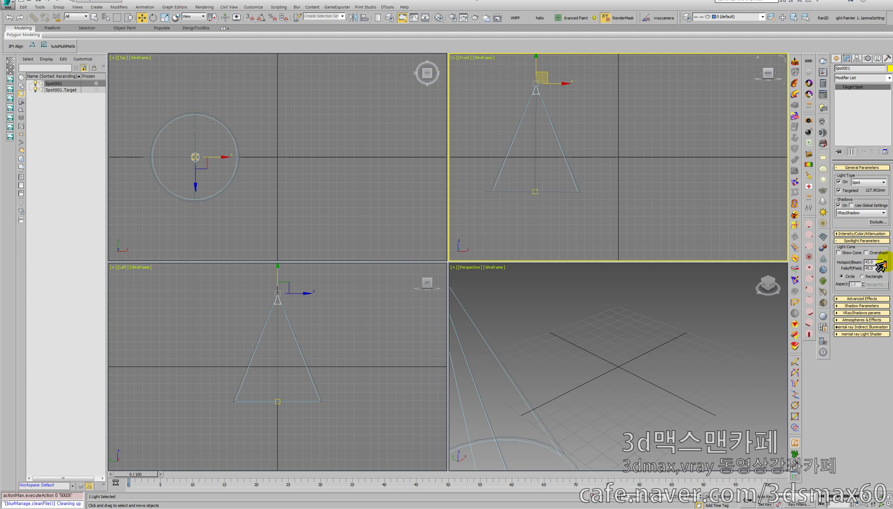
left_click_drag(883, 270, 847, 277)
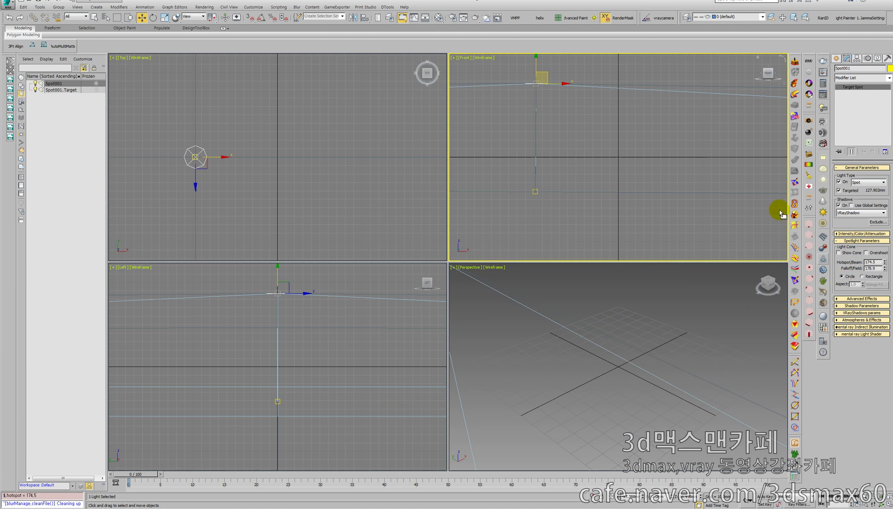
middle_click_drag(638, 148, 557, 184)
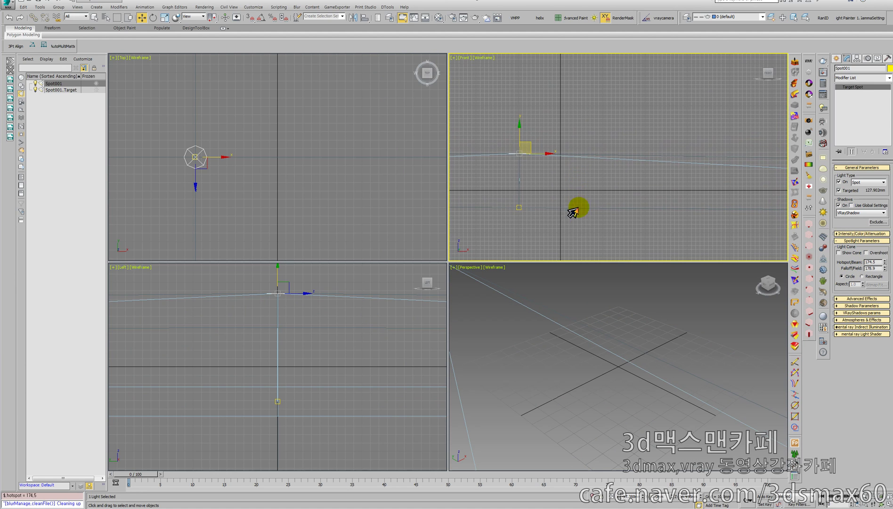
- Clone the spotlight and its target sideways in the Front view as five evenly spaced instances
left_click_drag(578, 225, 488, 126)
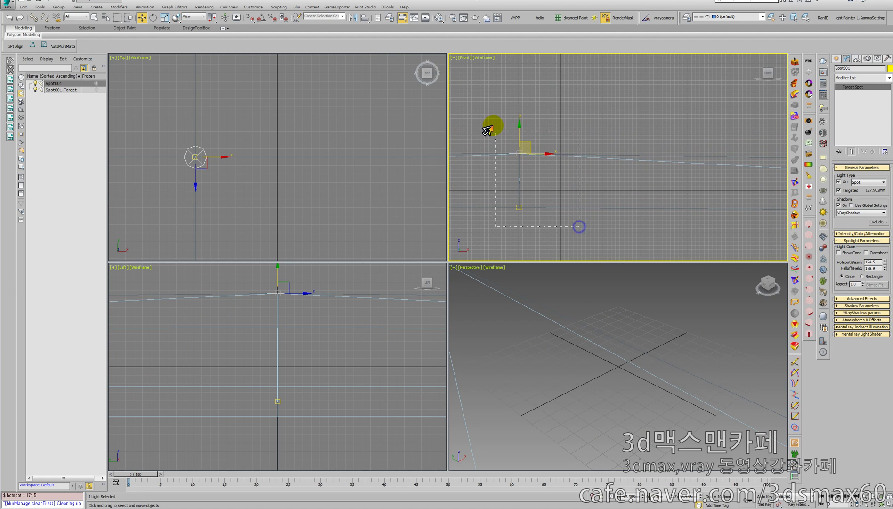
right_click(531, 158)
left_click(538, 161)
scroll(533, 171, "down", 2)
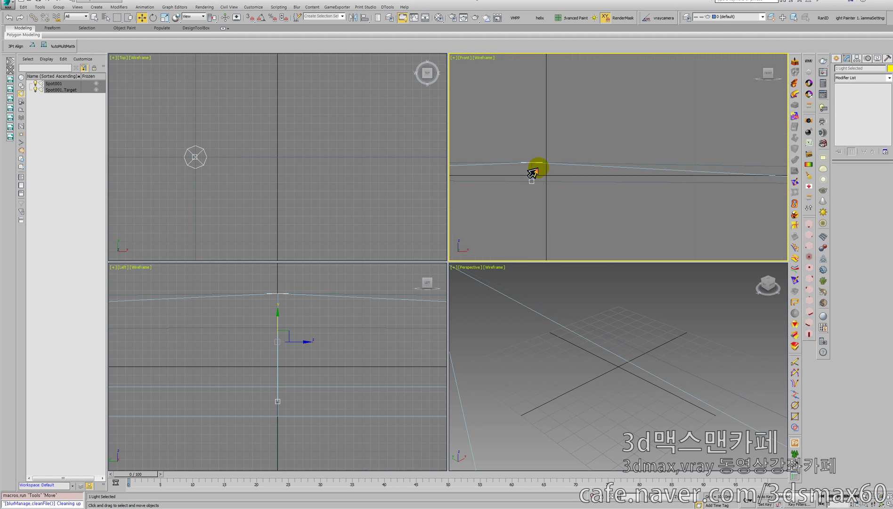
mouse_move(532, 172)
left_mouse_down()
mouse_move(481, 168)
mouse_move(535, 174)
left_mouse_up()
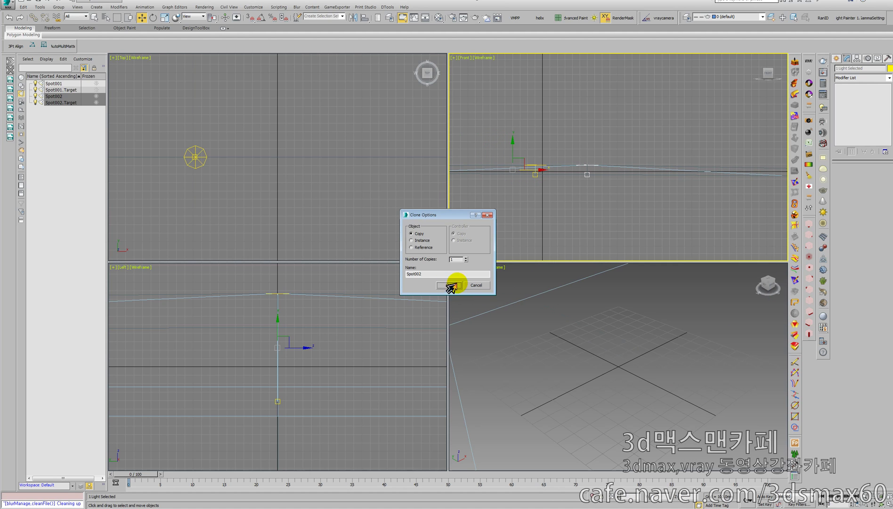
left_click(418, 241)
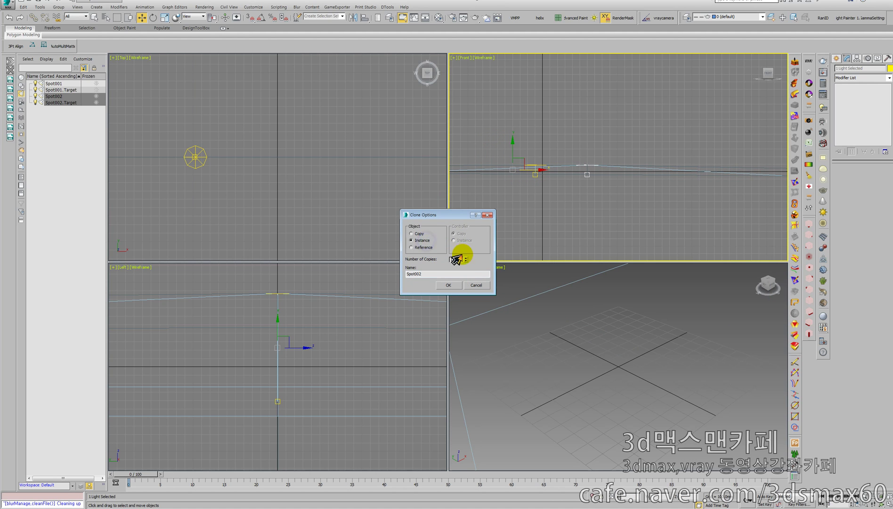
left_click(464, 257)
left_click(449, 285)
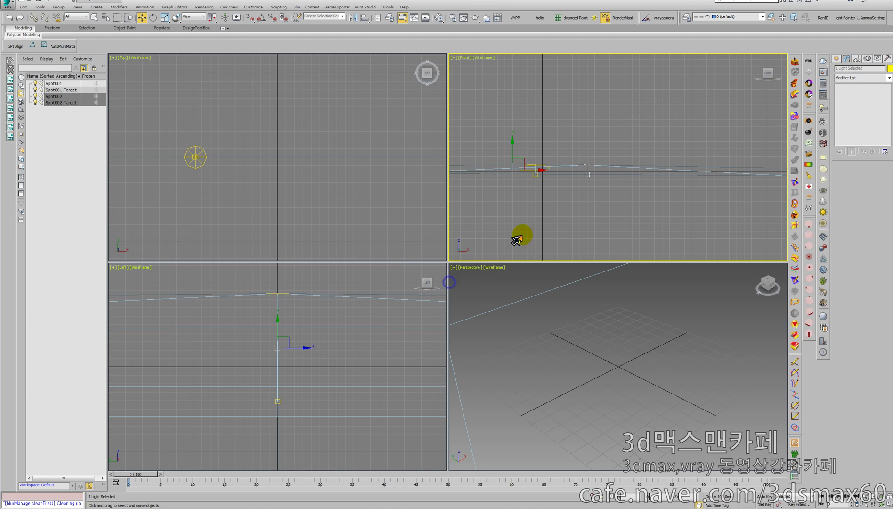
middle_click_drag(573, 221, 550, 233)
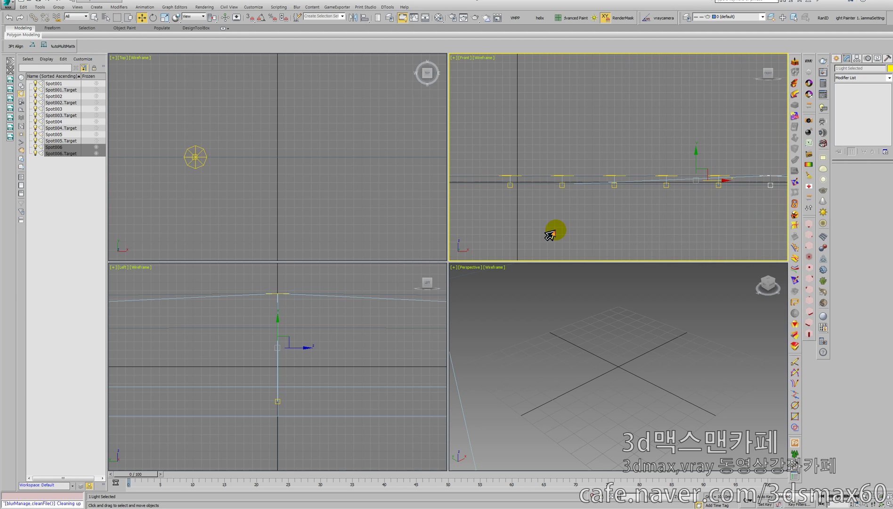
key("alt+w")
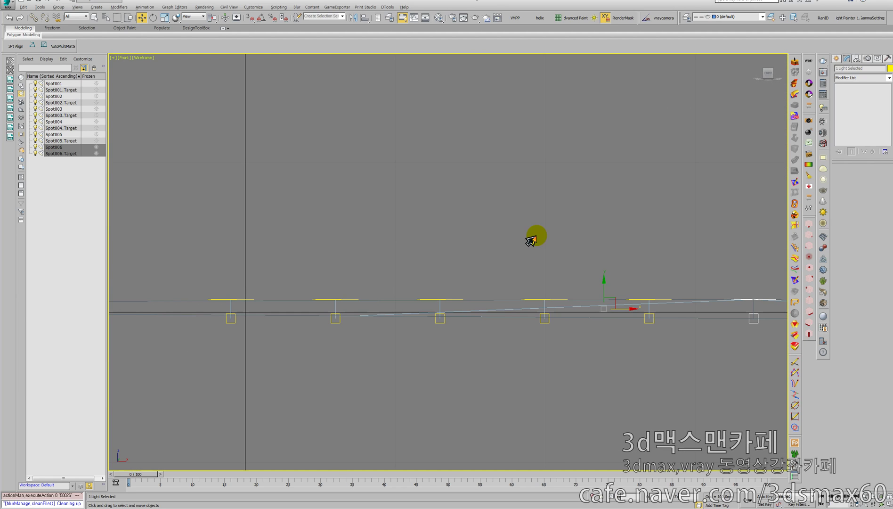
- Examine the row of instanced spotlights and their targets in the Front view, as a group and individually
scroll(533, 237, "down", 4)
left_click_drag(720, 310, 399, 267)
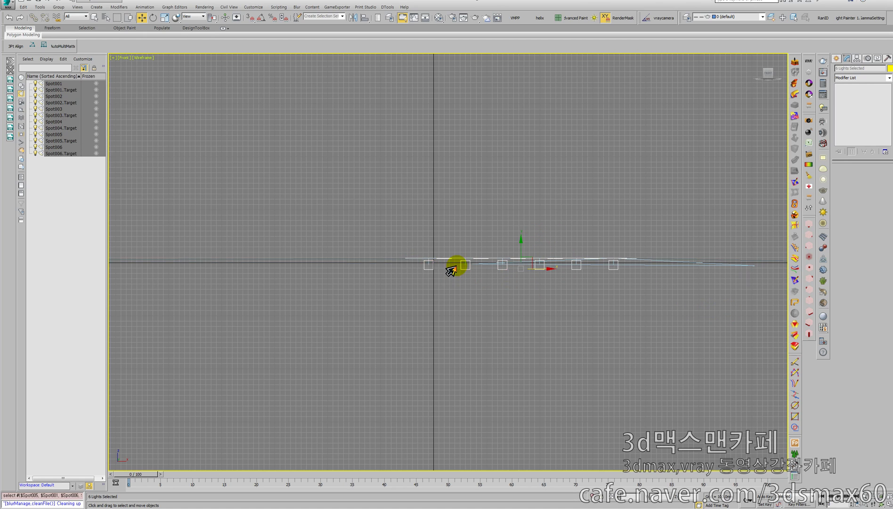
scroll(456, 265, "up", 4)
left_click(418, 280)
left_click(375, 254)
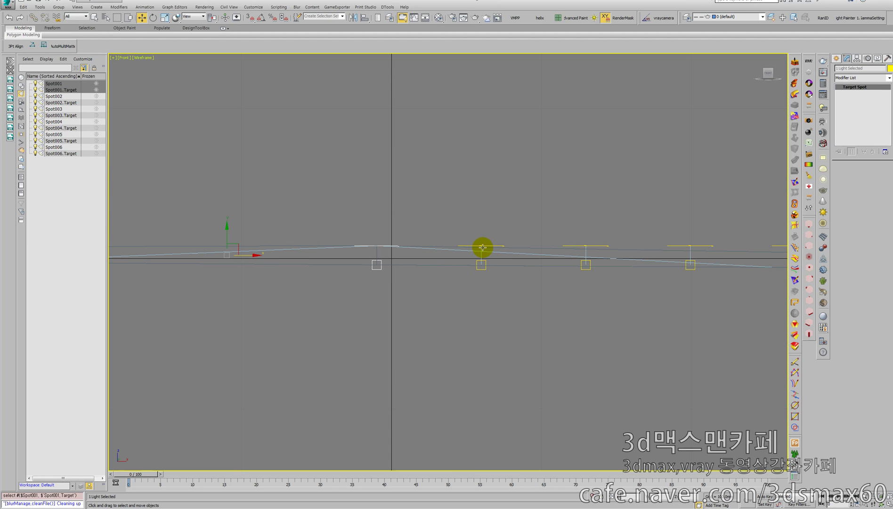
left_click(483, 245)
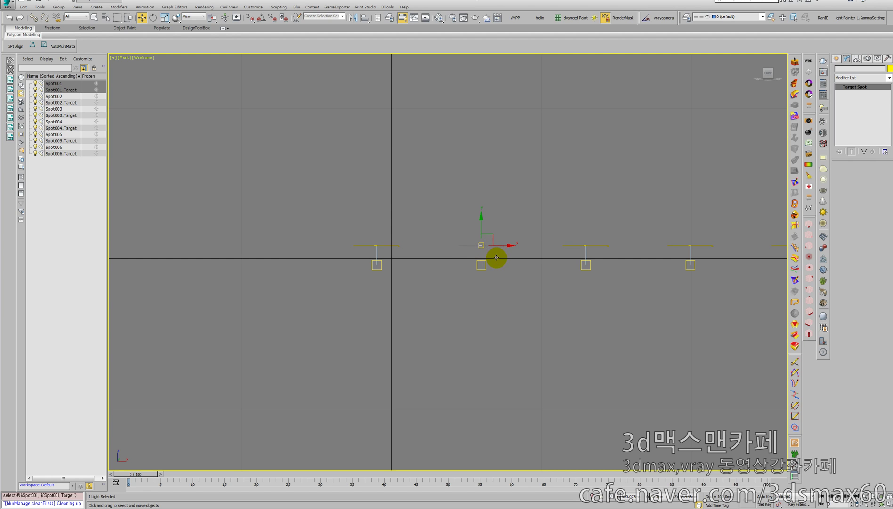
left_click(475, 262)
scroll(479, 258, "up", 4)
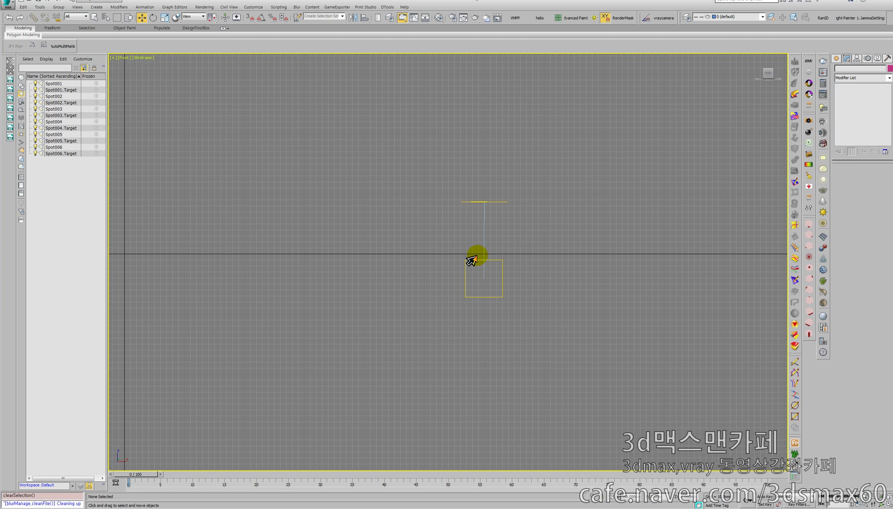
scroll(478, 256, "down", 3)
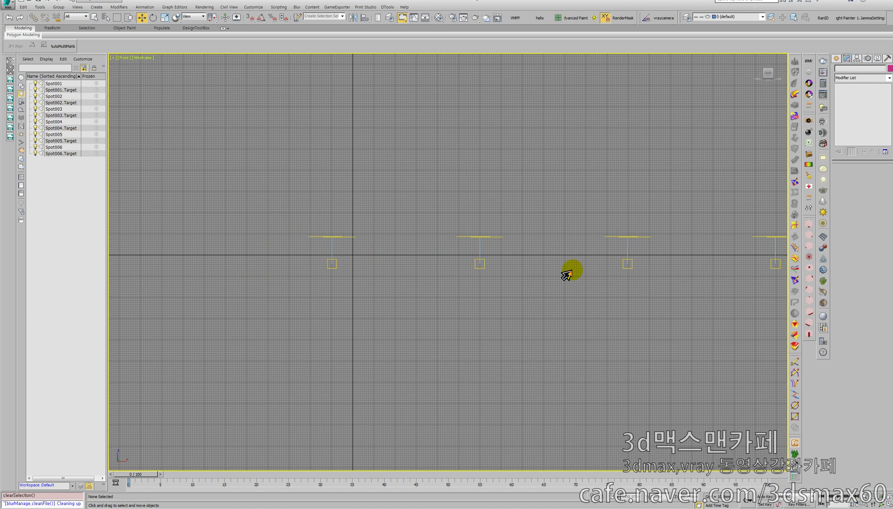
scroll(570, 270, "down", 4)
middle_click_drag(614, 296, 452, 309)
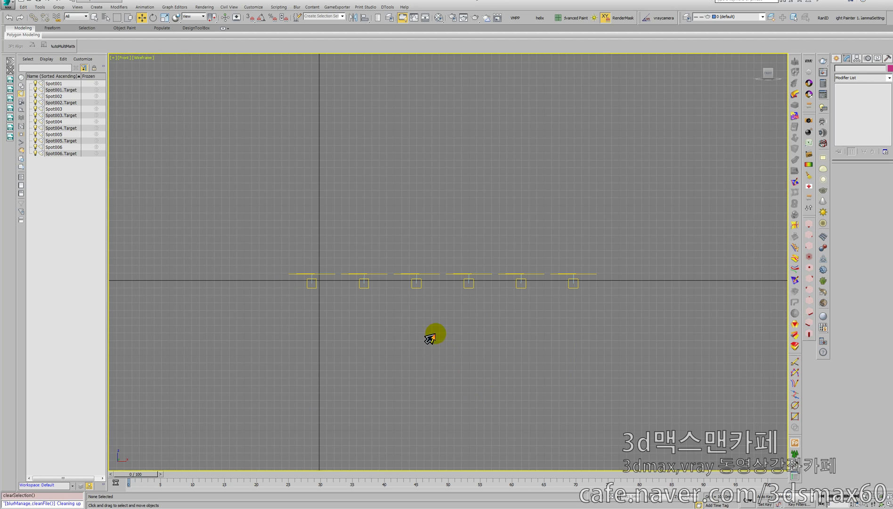
- Delete all six spotlights with their targets and return to the Perspective view
left_click_drag(603, 325, 280, 245)
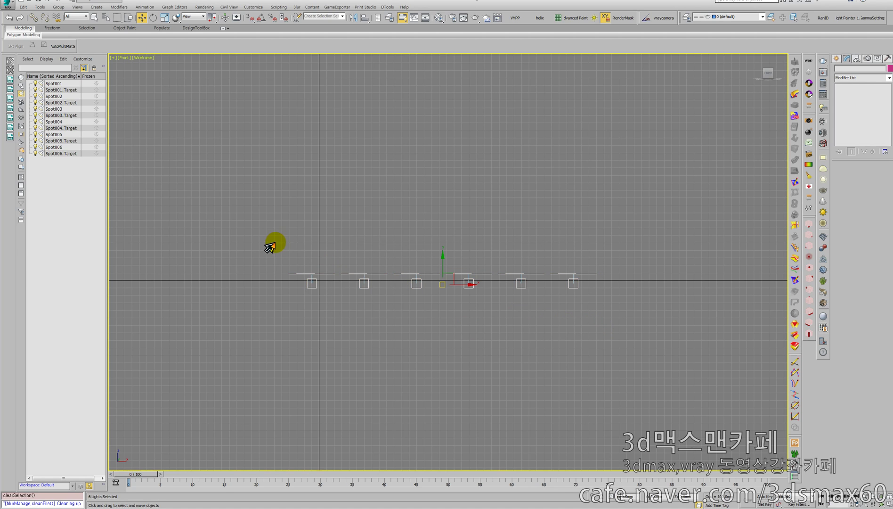
key("Delete")
key("p")
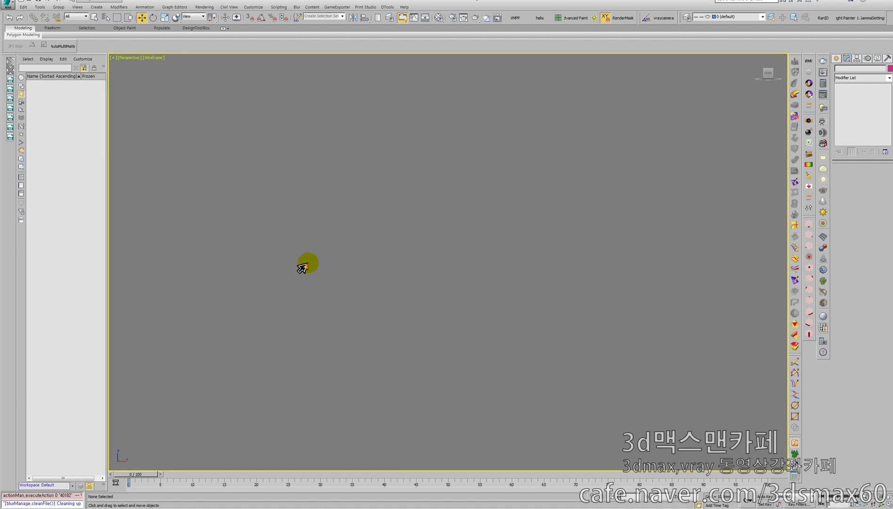
- Create a square plane about 129 mm on each side, centred on the origin in the Perspective view
key("z")
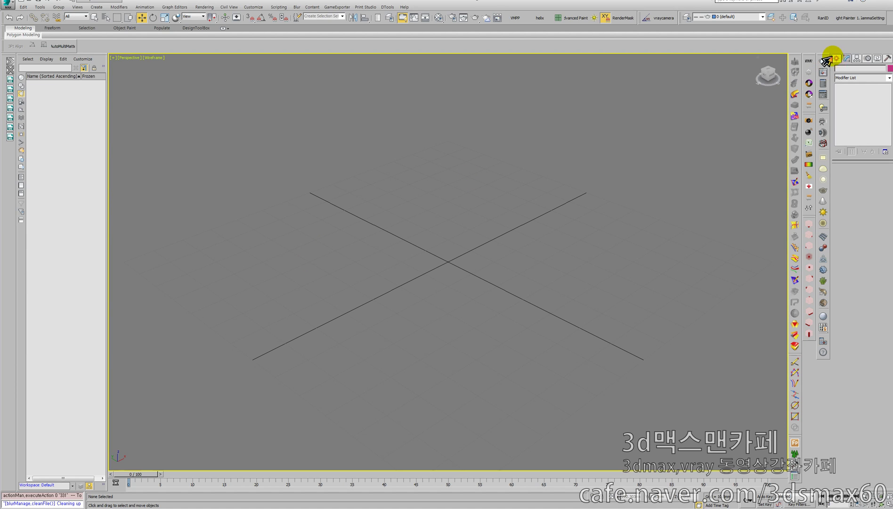
left_click(836, 58)
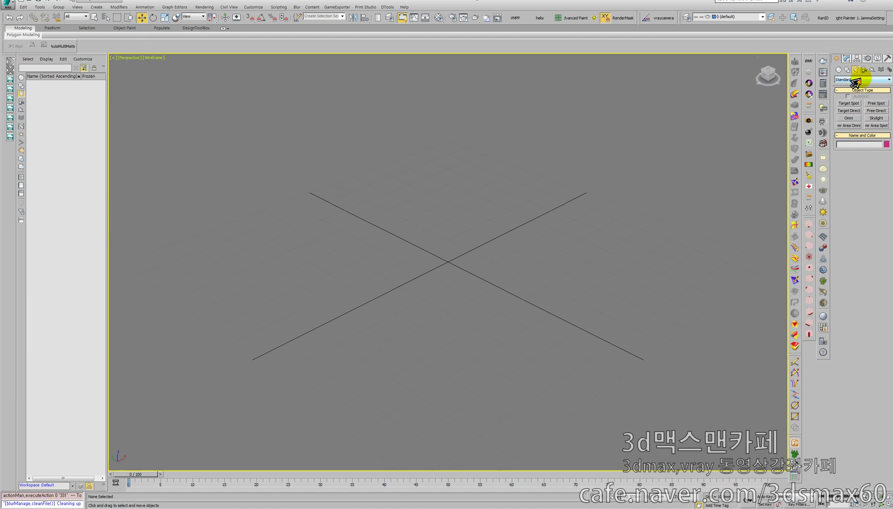
left_click(838, 69)
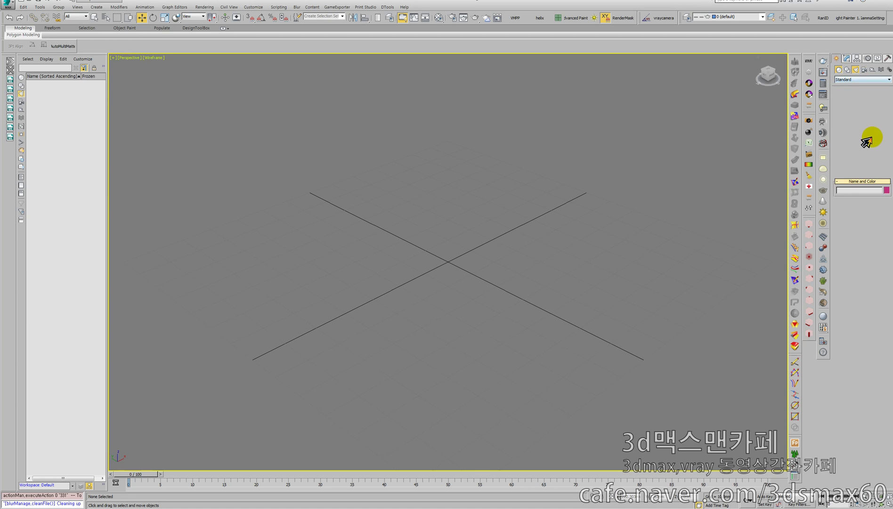
left_click(876, 133)
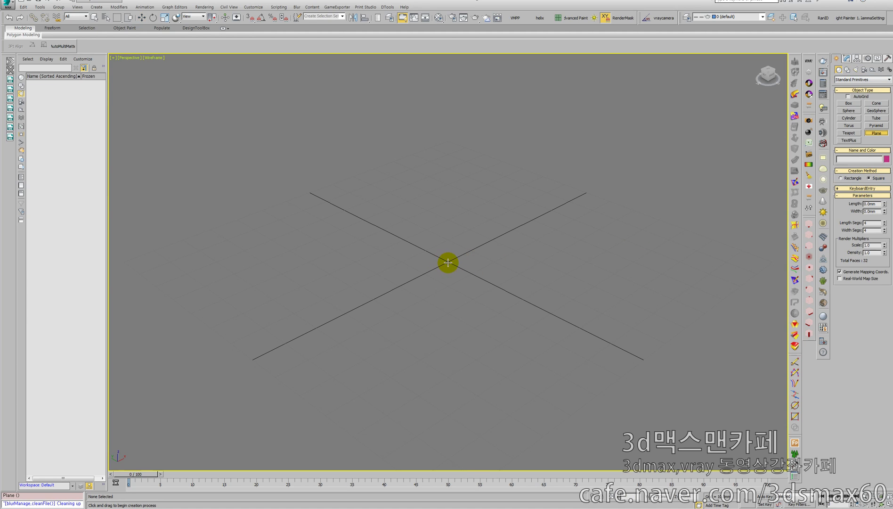
left_click_drag(448, 263, 471, 397)
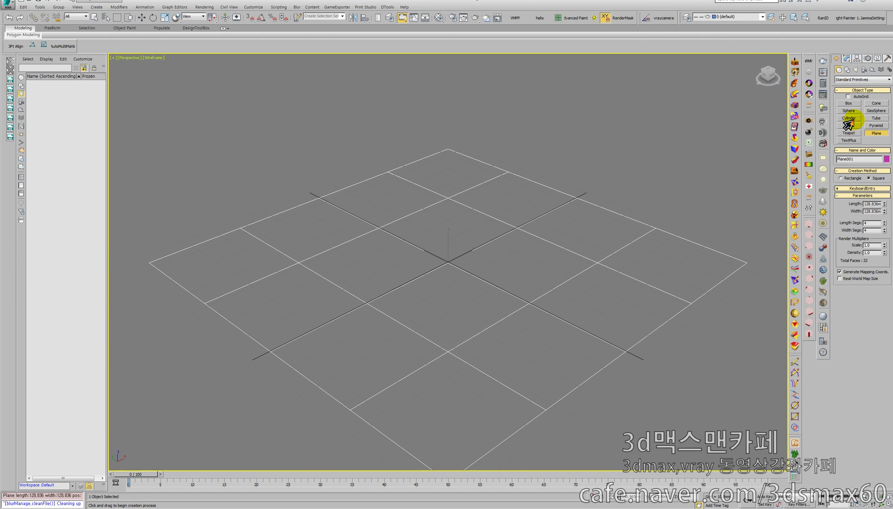
- Create a V-Ray plane light that covers the whole plane from corner to corner
left_click(856, 69)
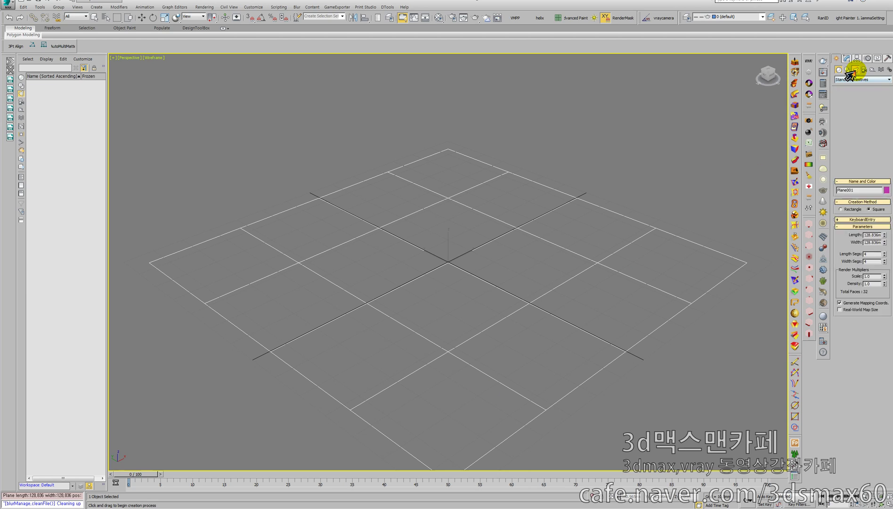
left_click(853, 79)
left_click(843, 104)
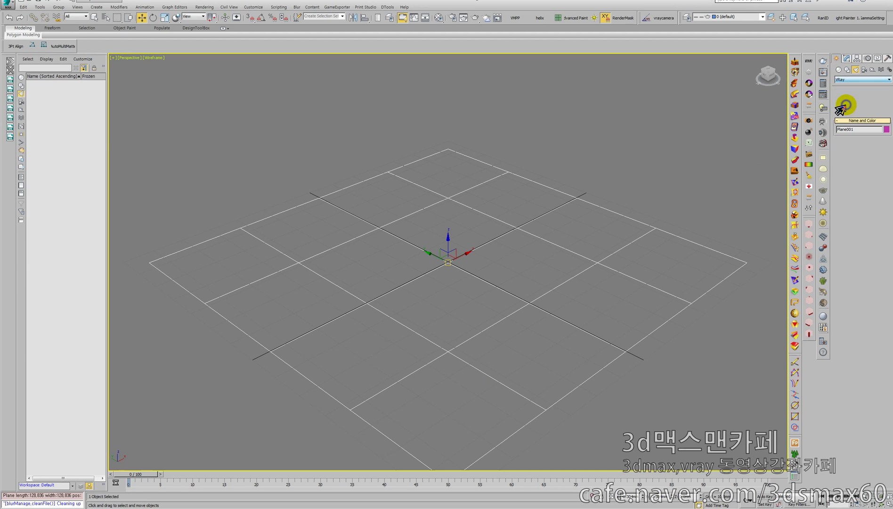
left_click(843, 104)
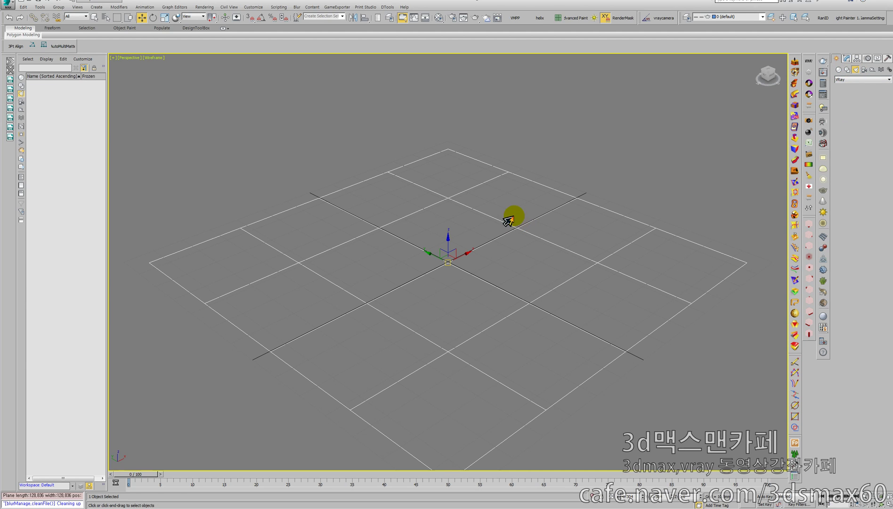
left_click(450, 148)
left_click_drag(450, 148, 447, 483)
right_click(441, 247)
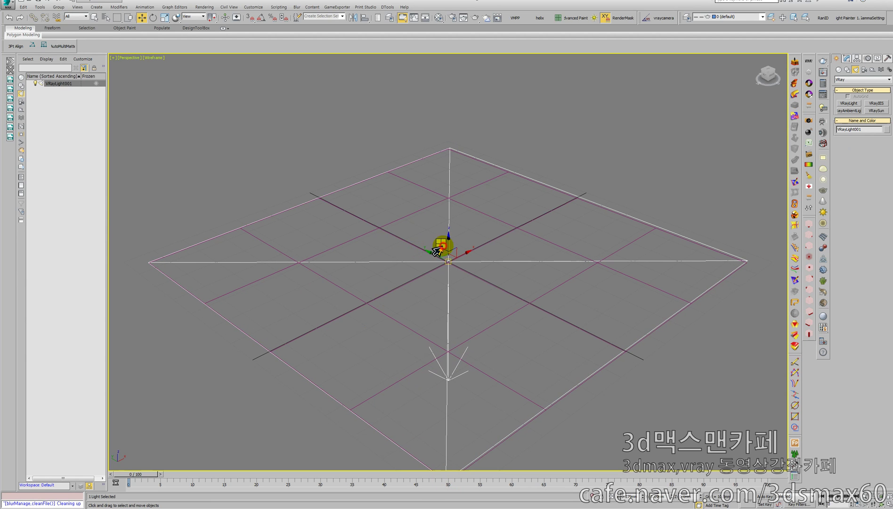
- Raise the V-Ray light about 75 mm straight above the plane
right_click(447, 249)
left_click(452, 253)
left_click_drag(443, 208, 447, 14)
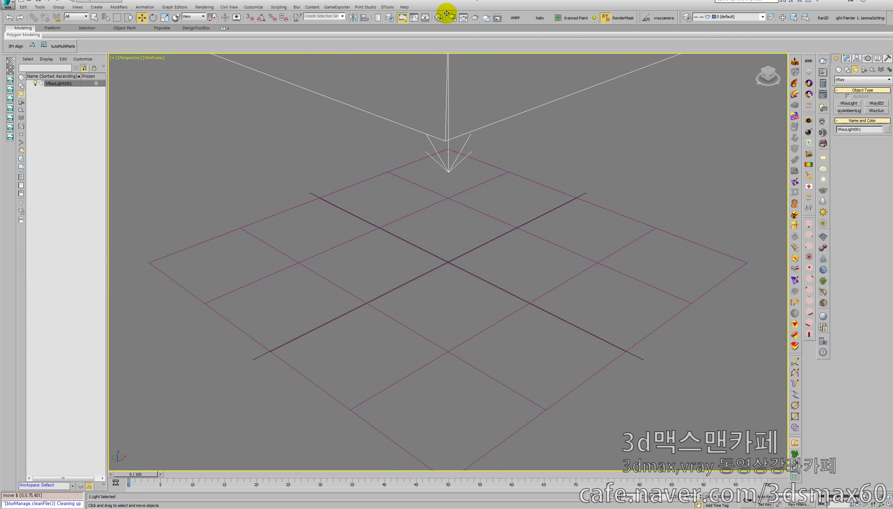
- Make the V-Ray light invisible in its light options
left_click(846, 58)
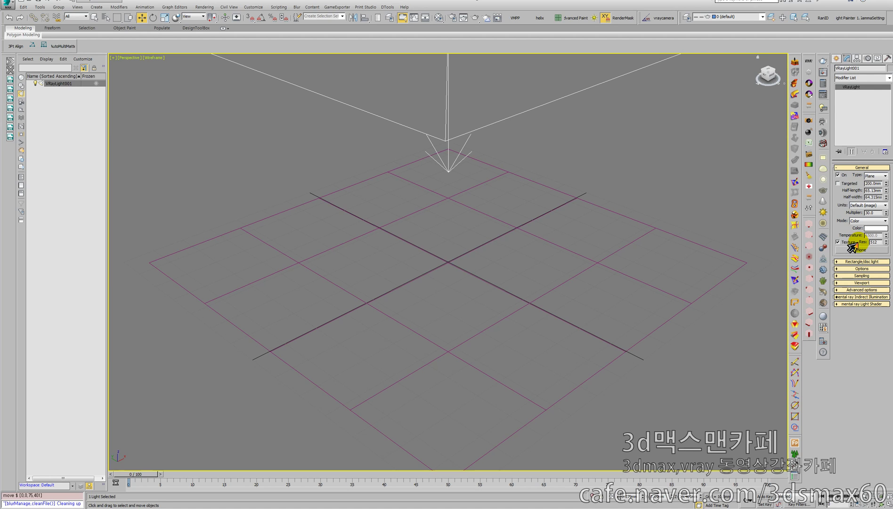
left_click(850, 268)
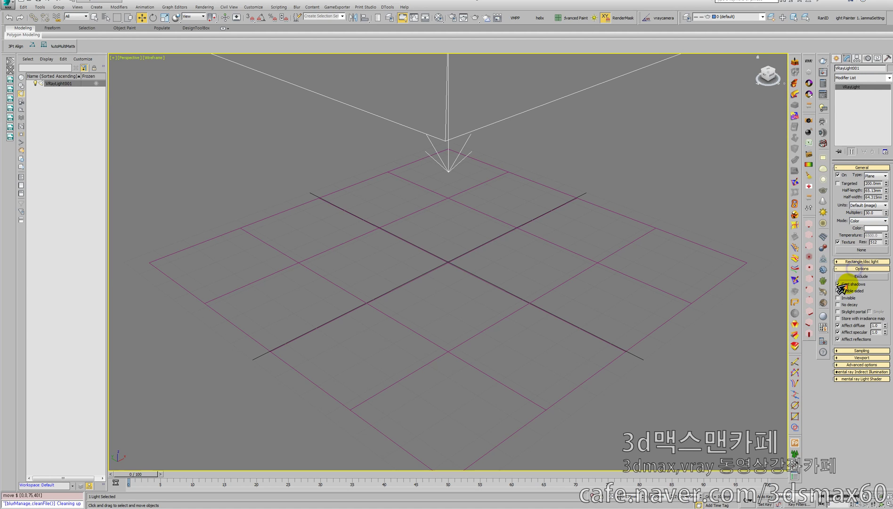
left_click(838, 298)
- Frame the whole plane in the Perspective view and render it with the single large light
middle_click_drag(651, 269, 670, 232)
scroll(589, 248, "up", 5)
scroll(587, 251, "down", 10)
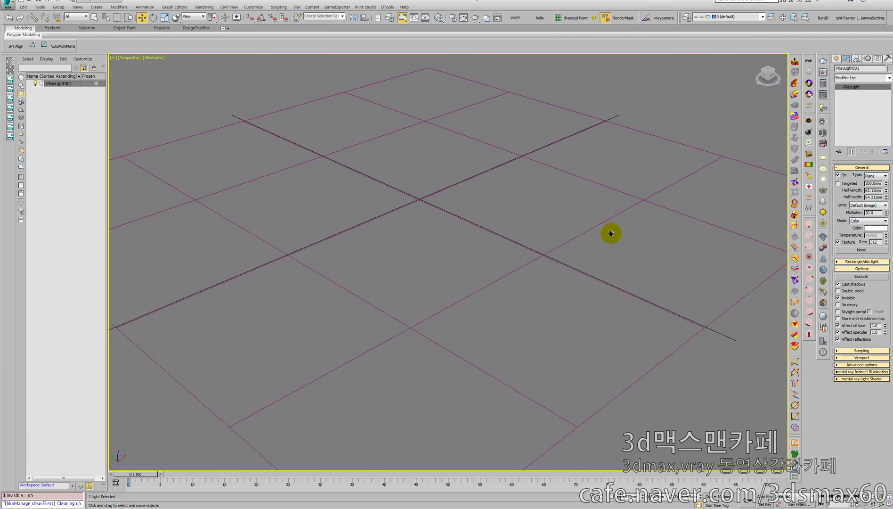
middle_click_drag(619, 230, 589, 255)
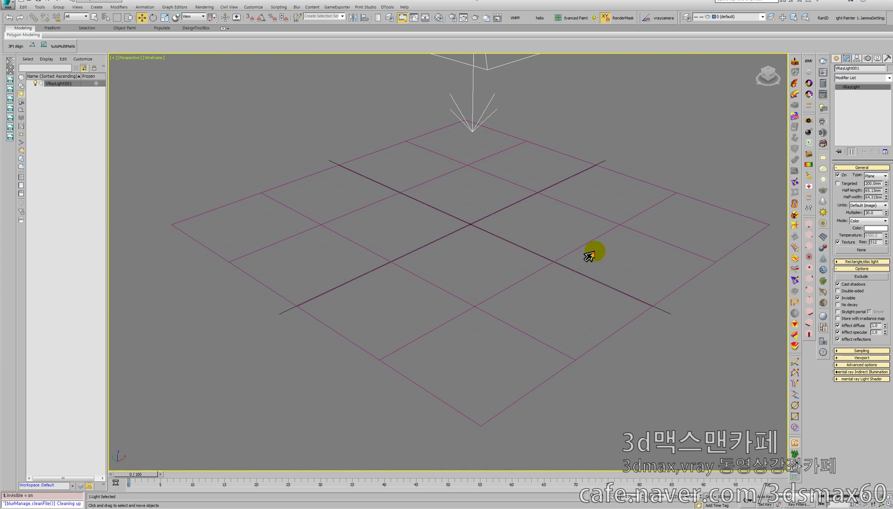
key("shift+q")
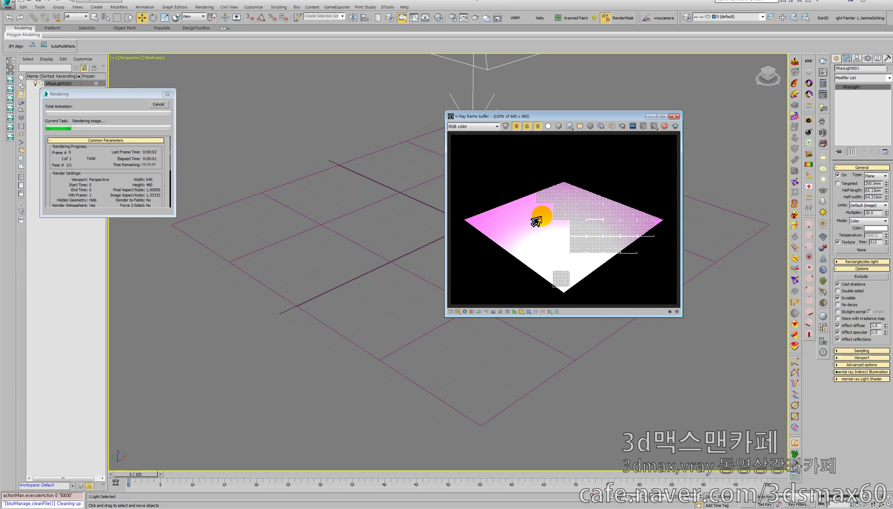
- Set the large light's multiplier to 2.0, render the plane again and close the frame buffer
left_click(837, 297)
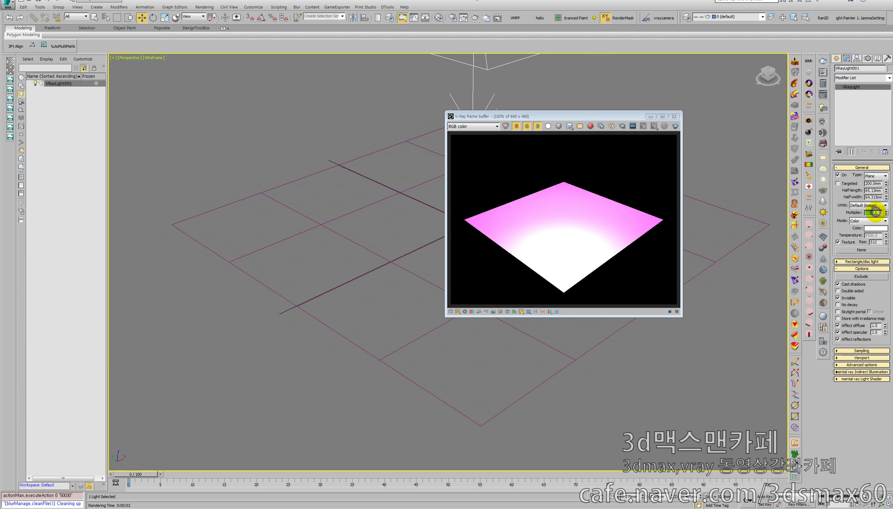
left_click(674, 126)
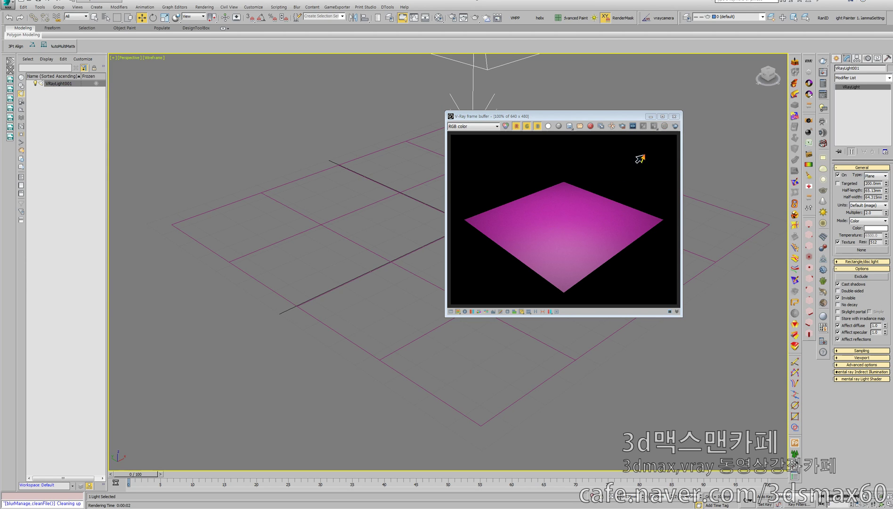
left_click(675, 117)
- Switch to the four-viewport layout and delete the large V-Ray light
middle_click_drag(554, 137, 535, 216)
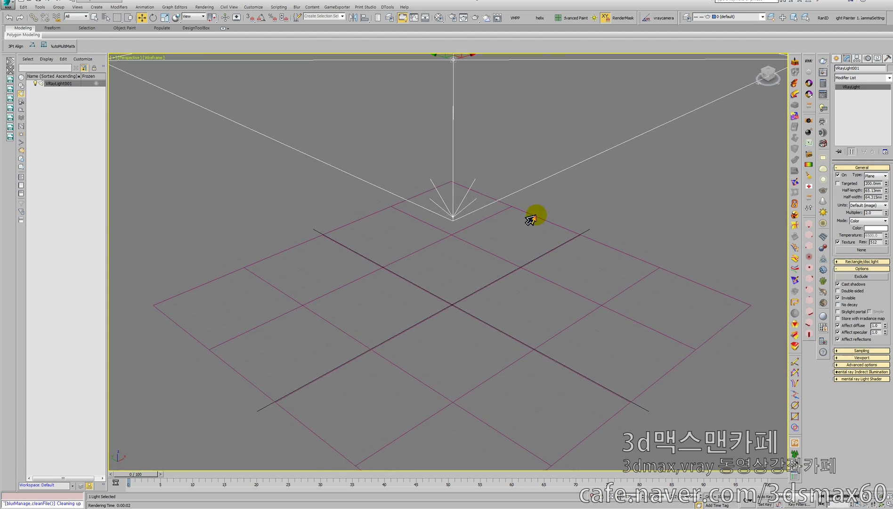
scroll(535, 215, "down", 4)
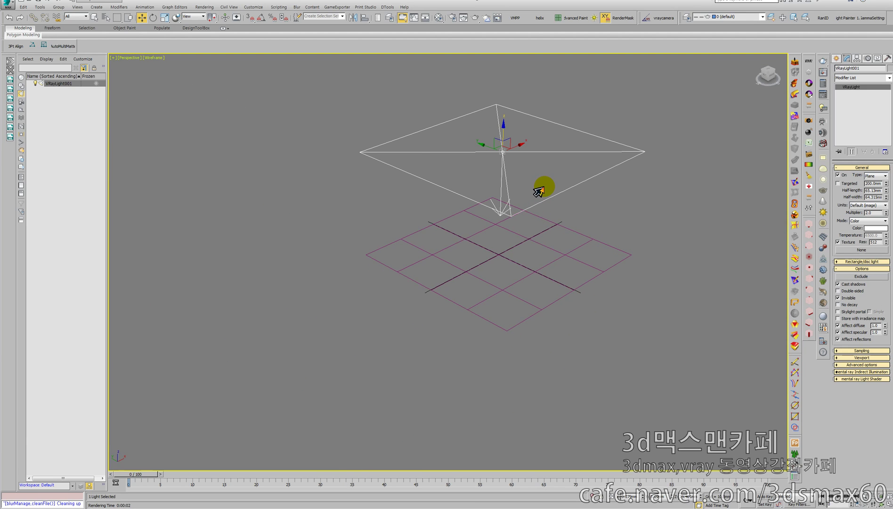
key("alt+w")
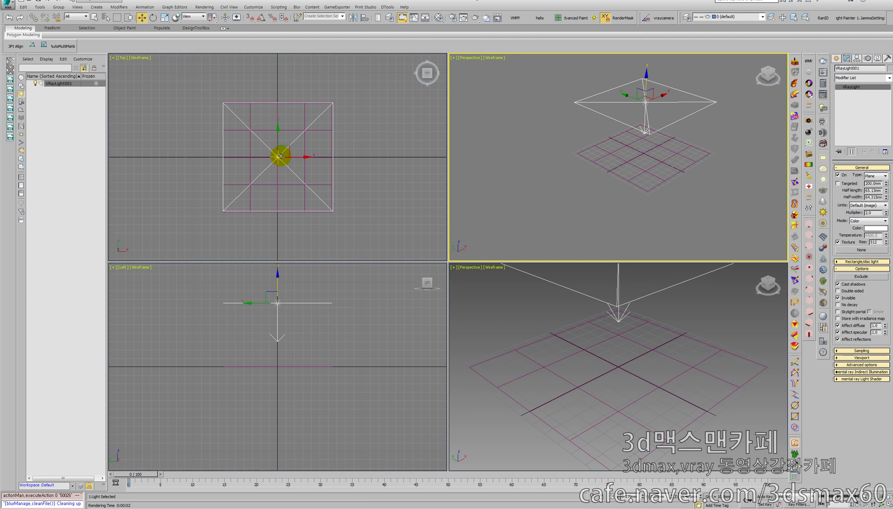
left_click(288, 160)
key("Delete")
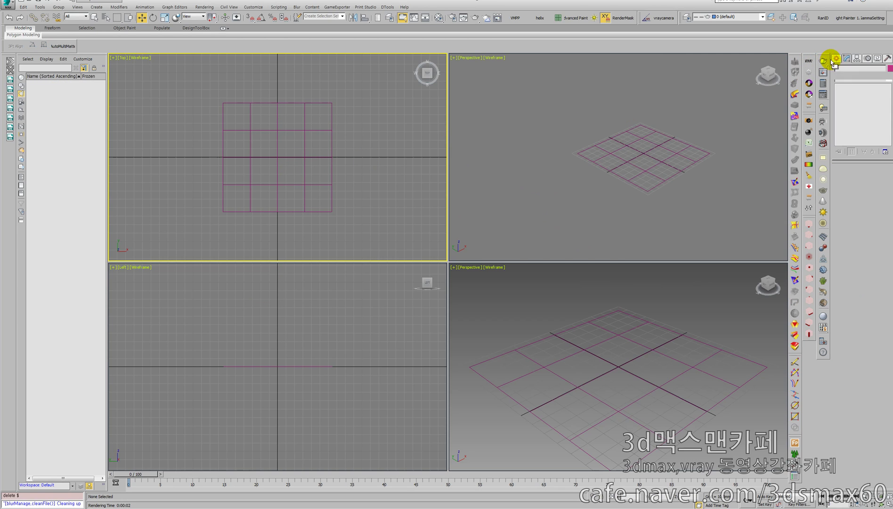
- Draw a small V-Ray plane light in the upper-left cell of the plane in the Top view
left_click(836, 58)
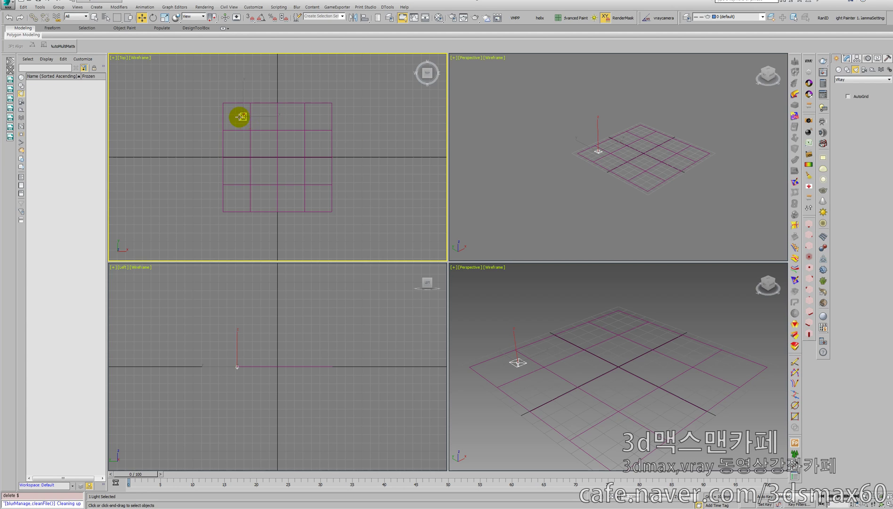
scroll(239, 117, "up", 3)
right_click(248, 118)
- Clone the small light along X in the Top view as three instances spaced about 31 mm apart
mouse_move(264, 122)
left_mouse_down()
mouse_move(248, 122)
mouse_move(302, 123)
left_mouse_up()
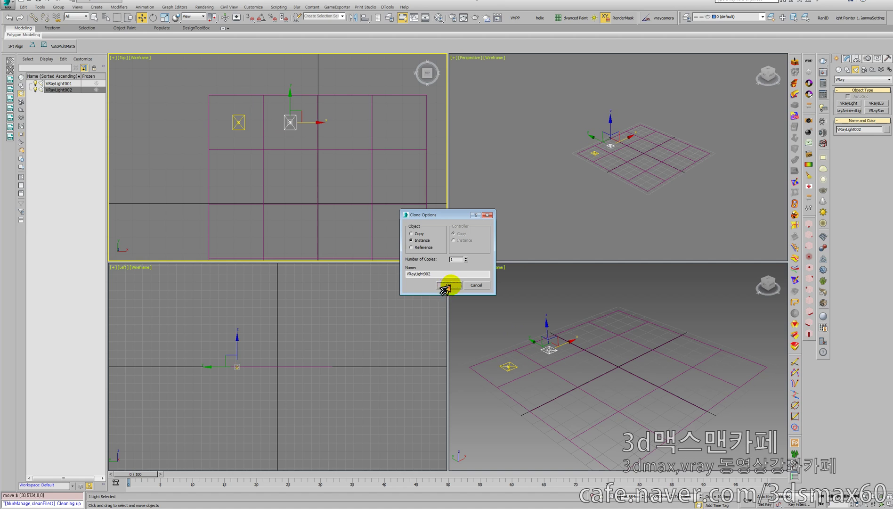
left_click(465, 257)
left_click(449, 285)
middle_click_drag(359, 174, 343, 175)
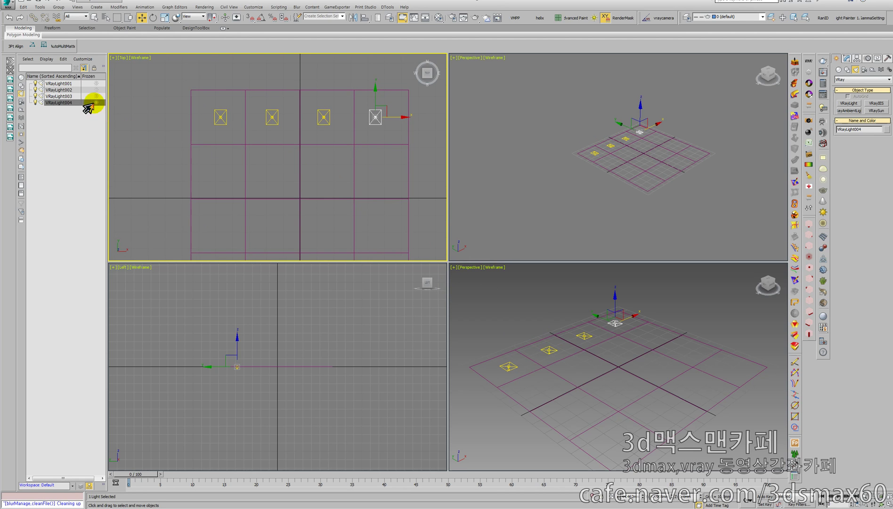
- Clone the row of four lights along Y as three instanced rows about 32 mm apart, filling the plane
left_click(61, 84, "shift")
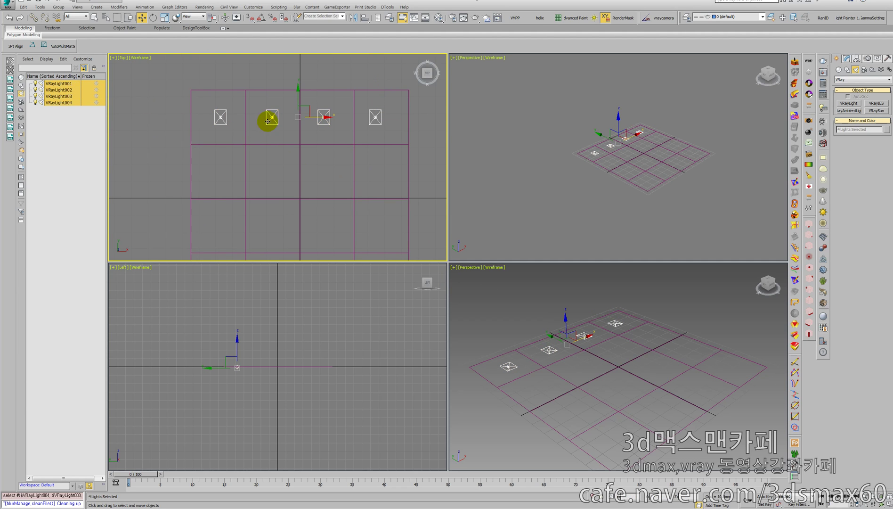
left_click_drag(298, 98, 294, 151, "shift")
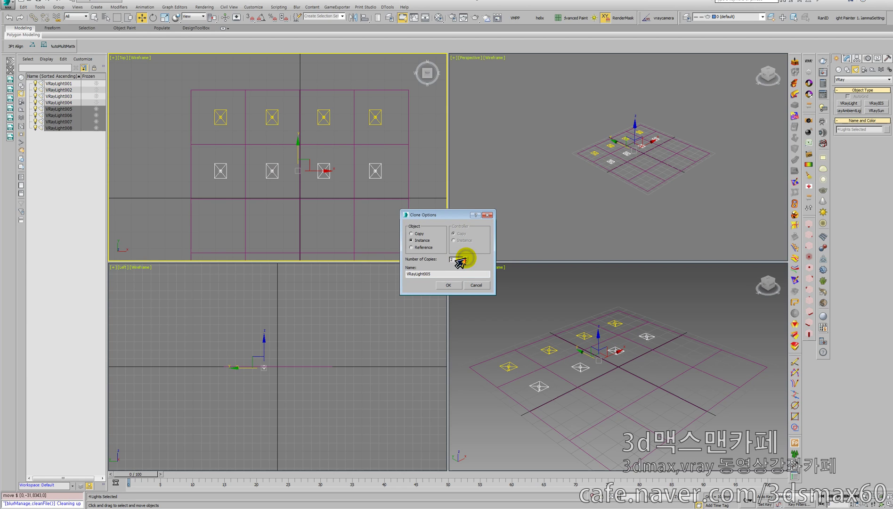
left_click(449, 285)
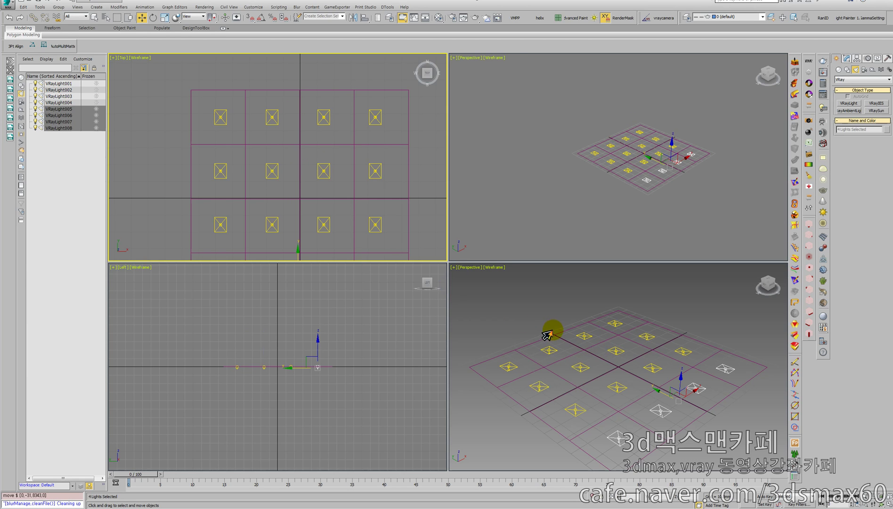
right_click(551, 335)
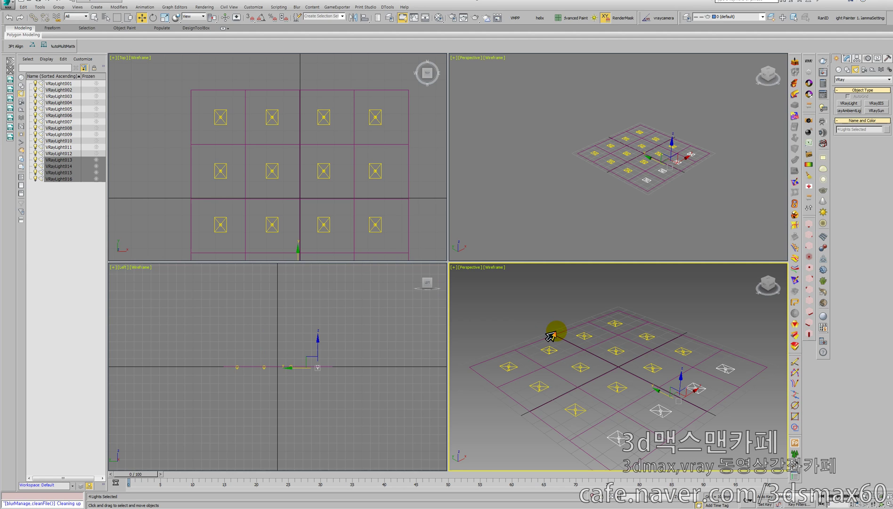
- Select all sixteen V-Ray lights and raise them together about 73 mm above the plane
left_click(47, 87)
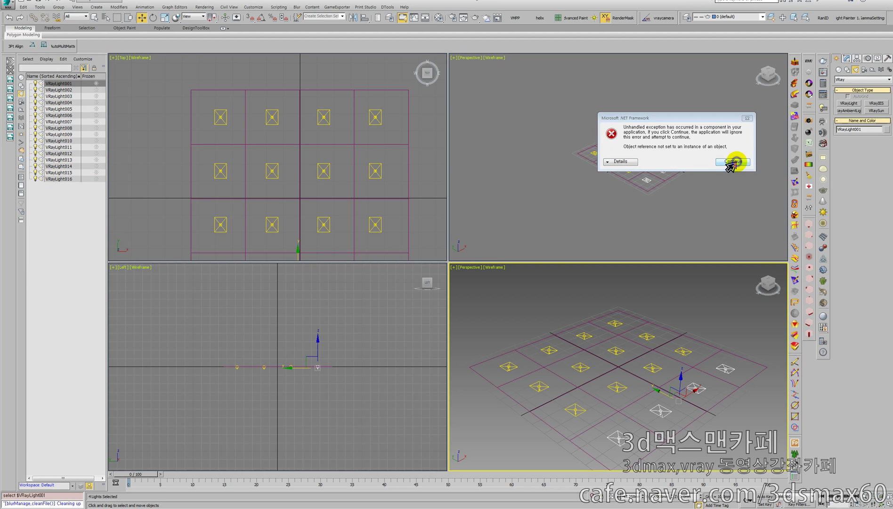
left_click(729, 164)
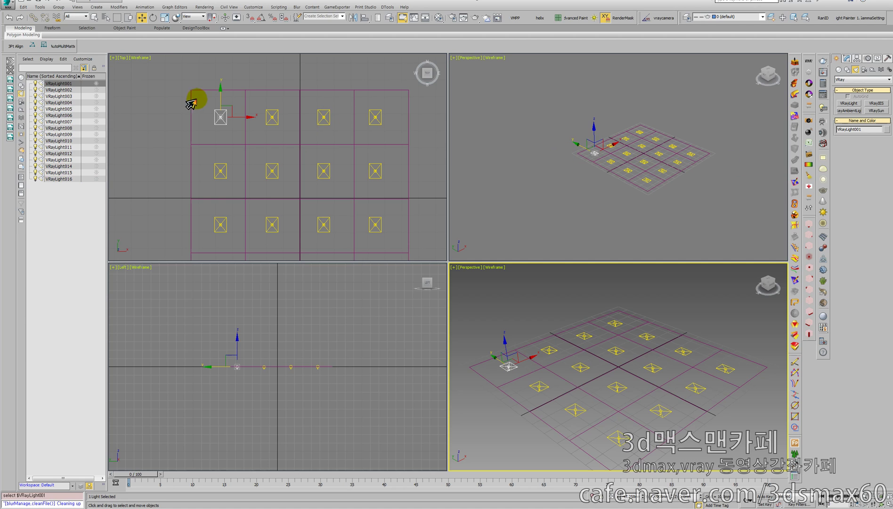
left_click(59, 180, "shift")
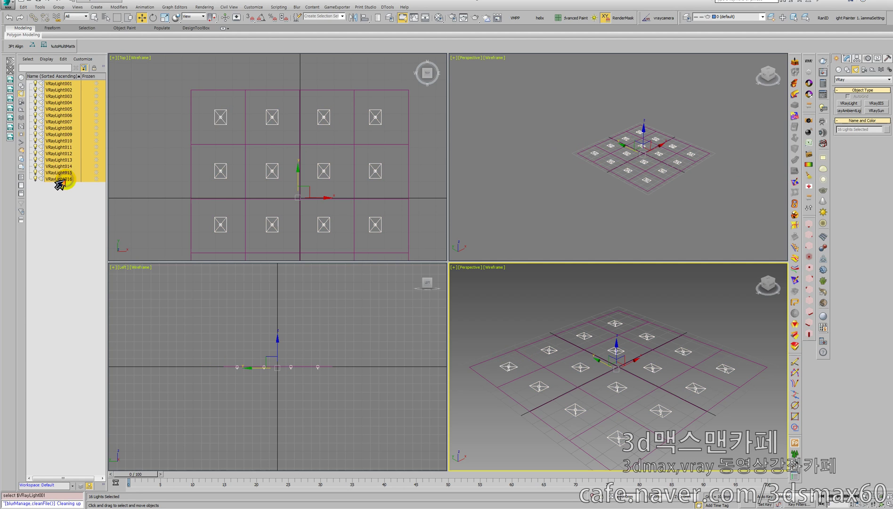
left_click(644, 130)
left_click_drag(644, 129, 641, 85)
left_click_drag(637, 62, 636, 134)
right_click(595, 307)
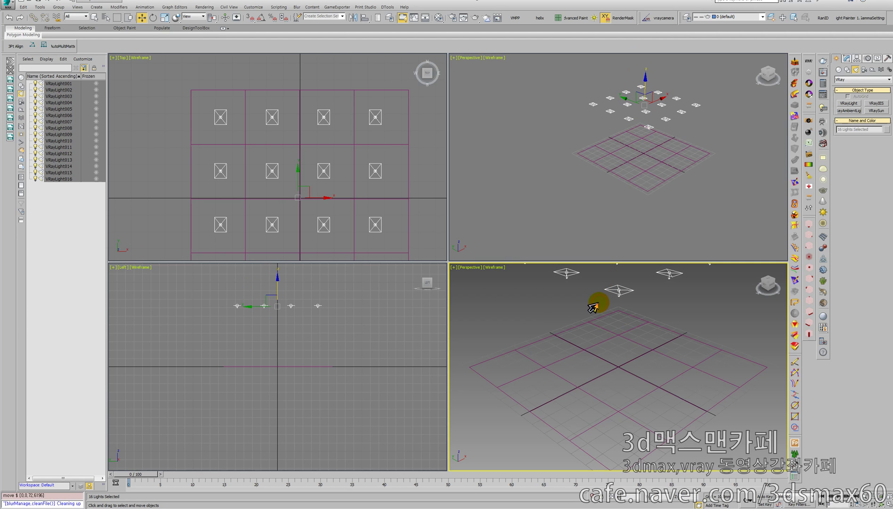
- Maximize the lower Perspective view, zoom in on the plane and render it lit by the sixteen instances
key("alt+w")
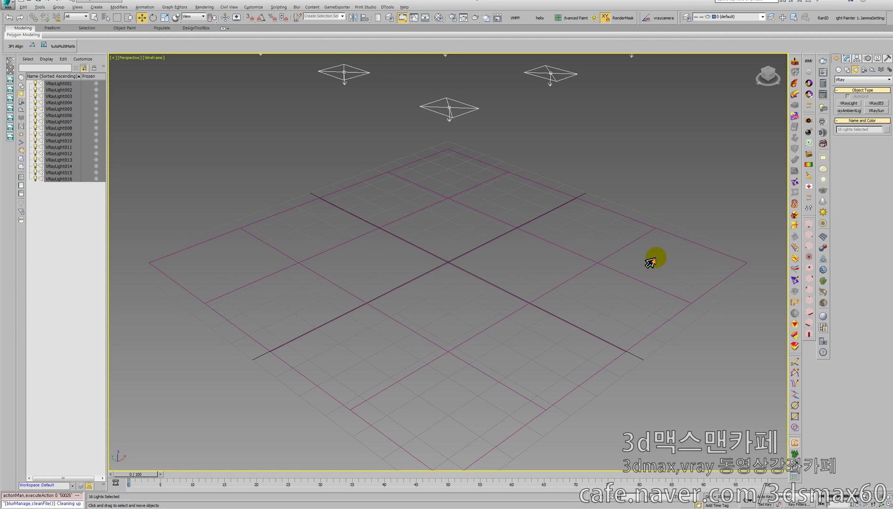
scroll(500, 238, "up", 3)
scroll(499, 241, "up", 2)
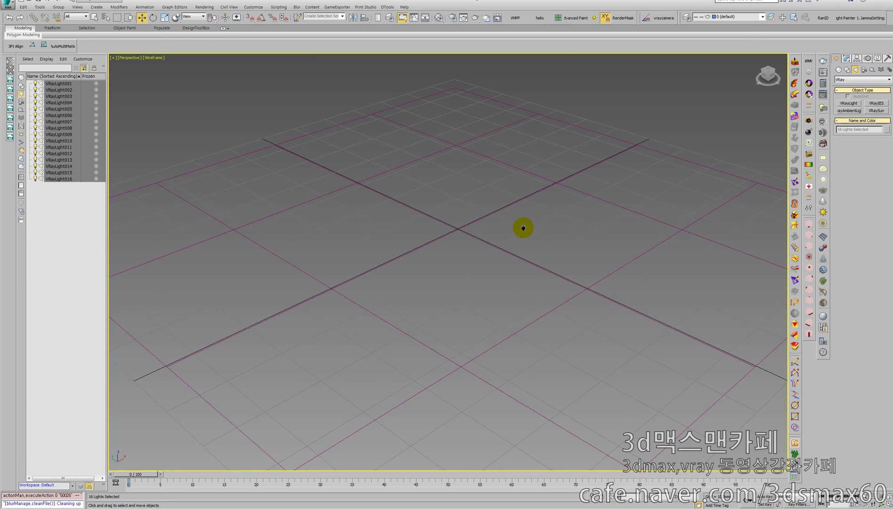
scroll(521, 229, "up", 2)
key("shift+q")
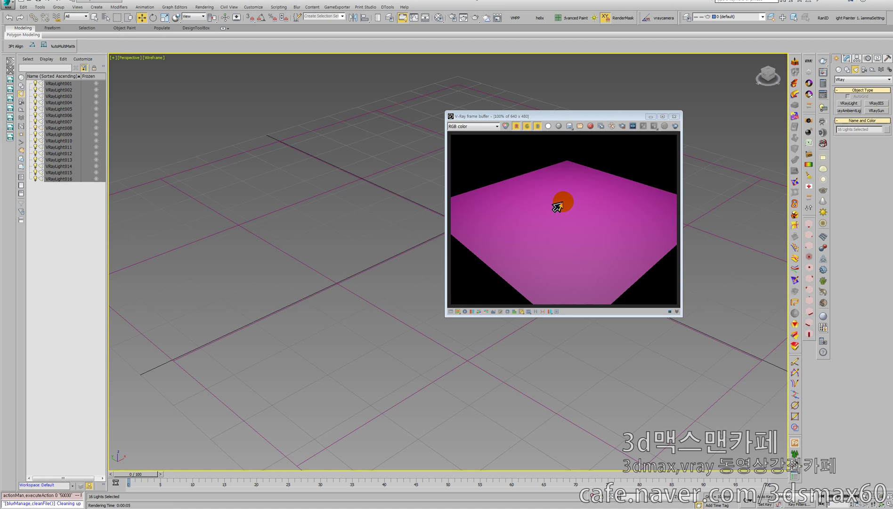
- Close the finished render of the sixteen lights and restore the four-viewport layout
scroll(559, 208, "up", 1)
scroll(558, 208, "down", 1)
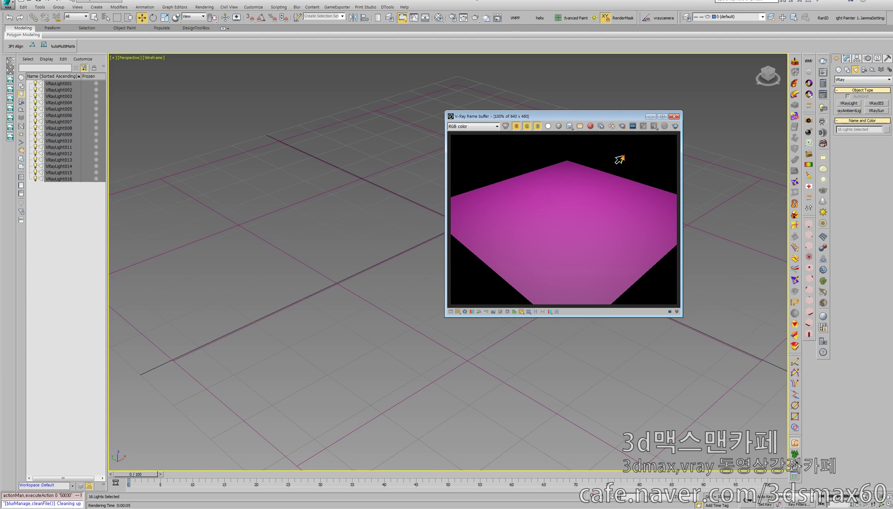
left_click(673, 117)
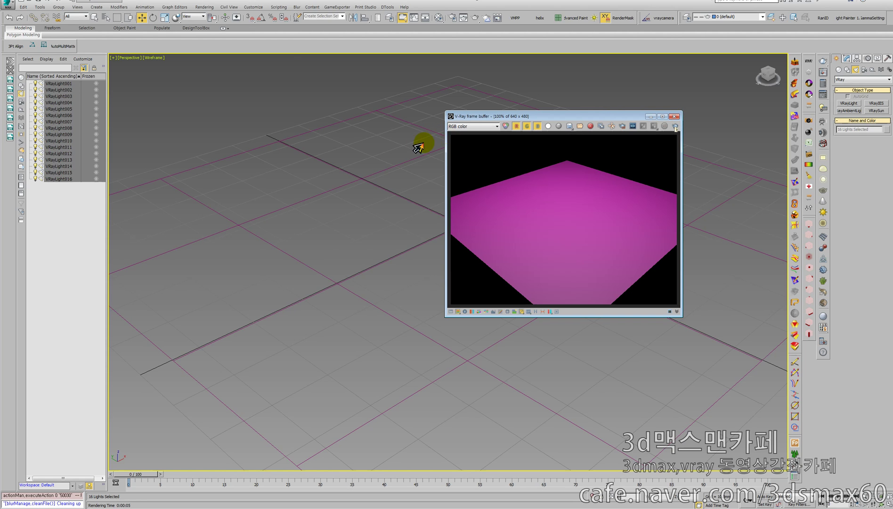
left_click(673, 116)
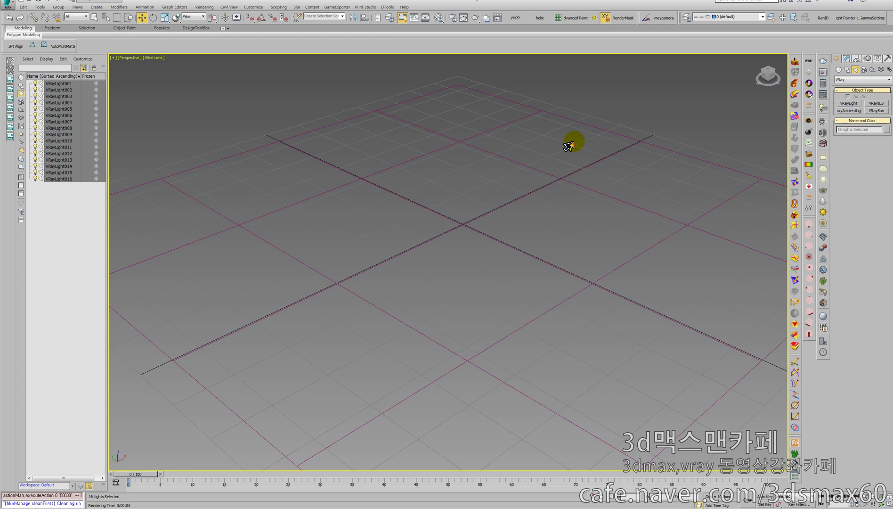
key("alt+w")
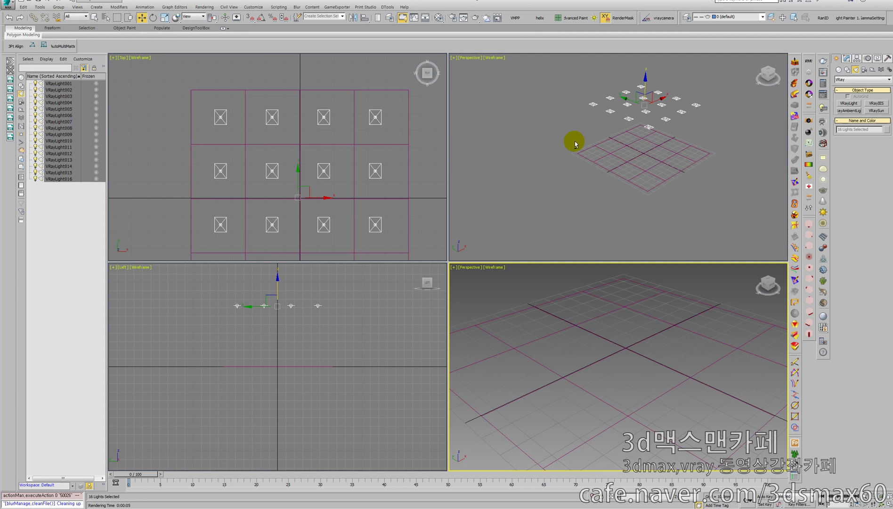
- Delete seven of the instanced V-Ray lights from the inner and upper parts of the grid in the Top view
right_click(269, 172)
left_click(271, 172)
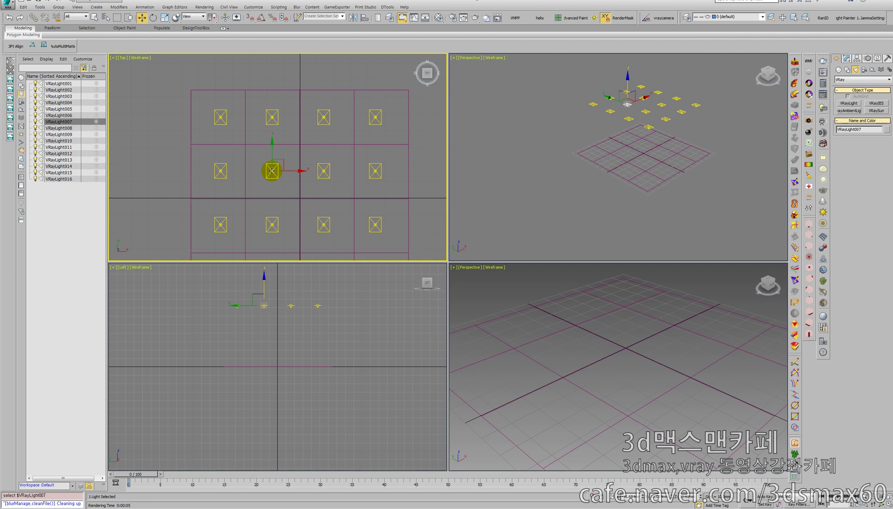
key("Delete")
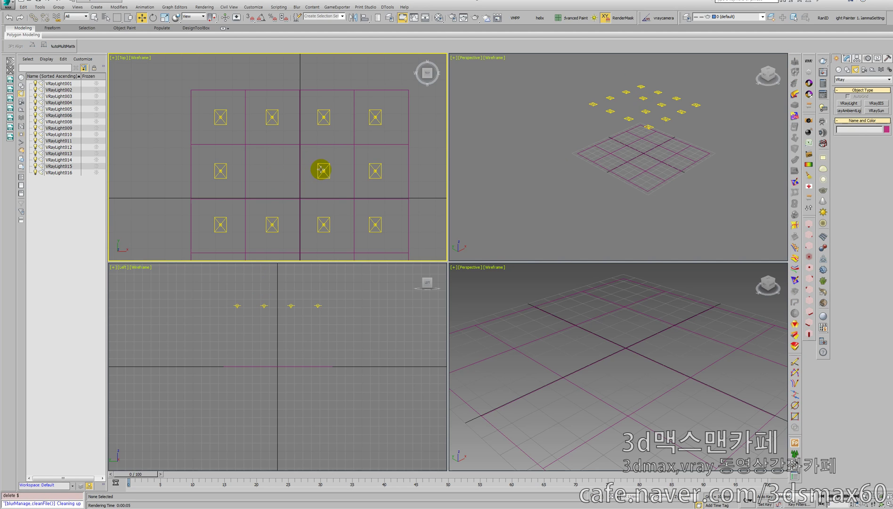
left_click(322, 170)
key("Delete")
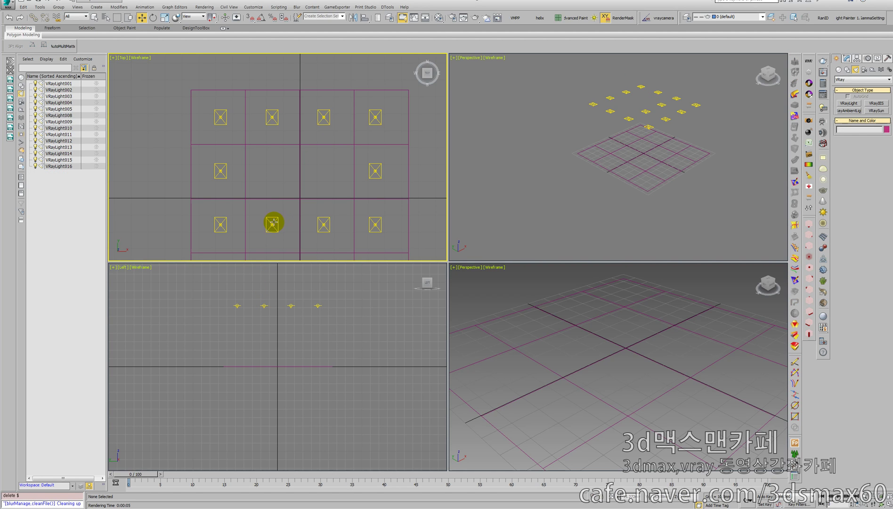
left_click(265, 224)
key("Delete")
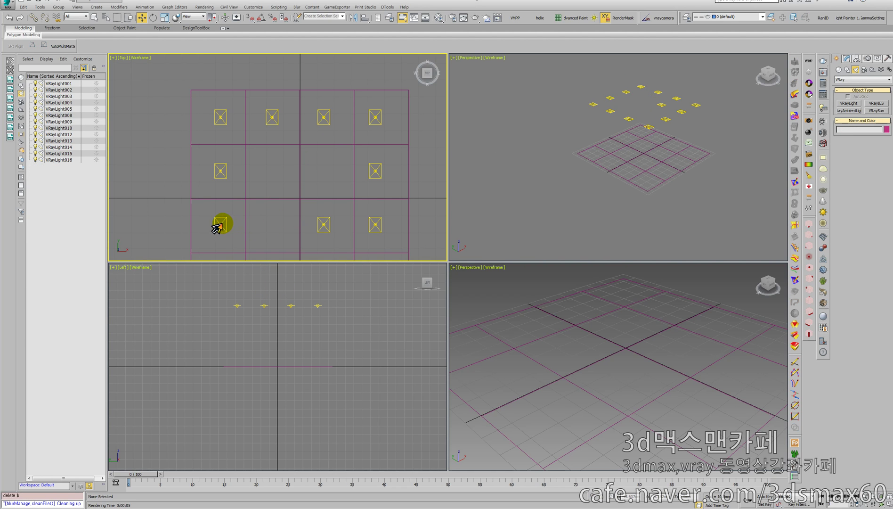
left_click(221, 223)
key("Delete")
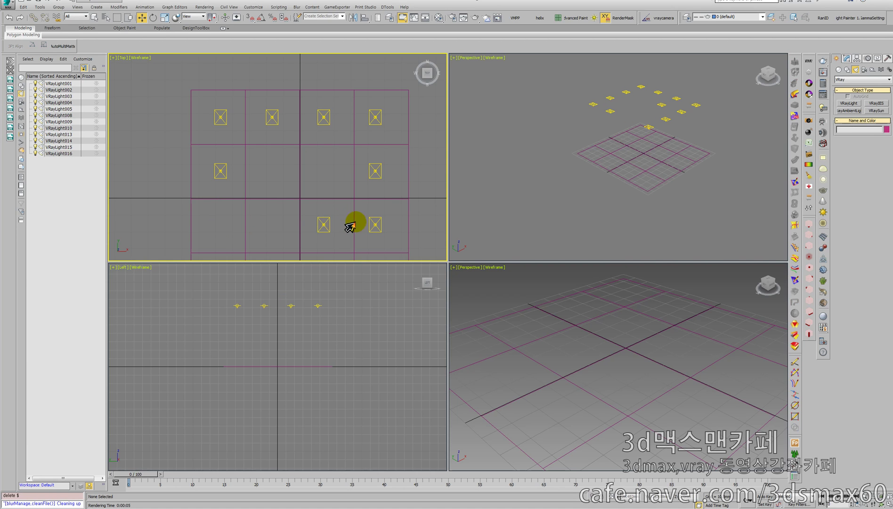
left_click(375, 223)
key("Delete")
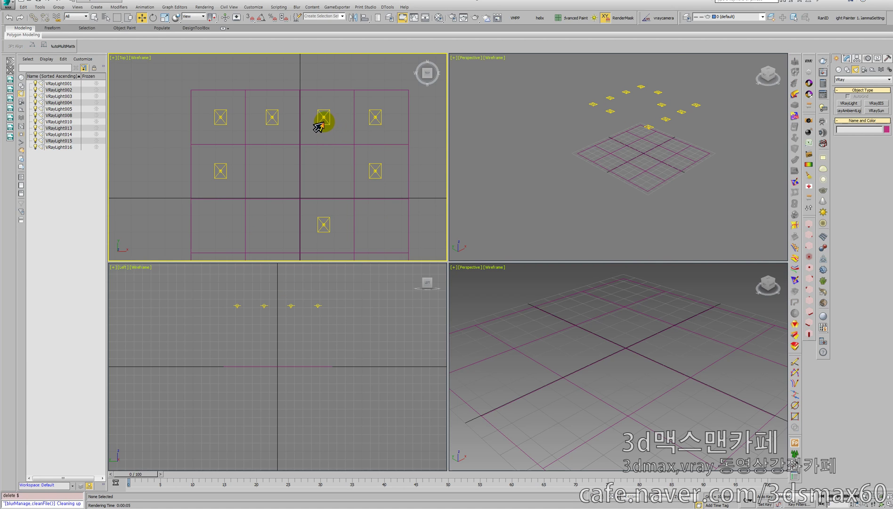
key("Delete")
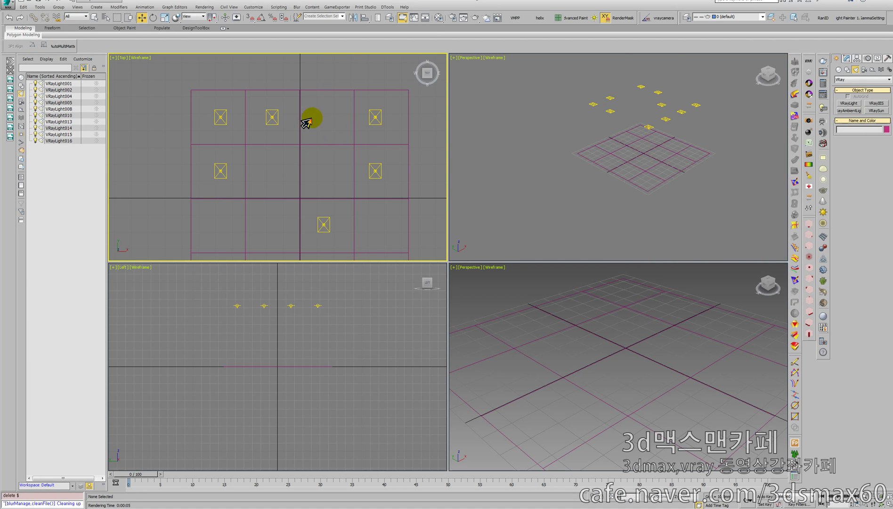
left_click(270, 119)
key("Delete")
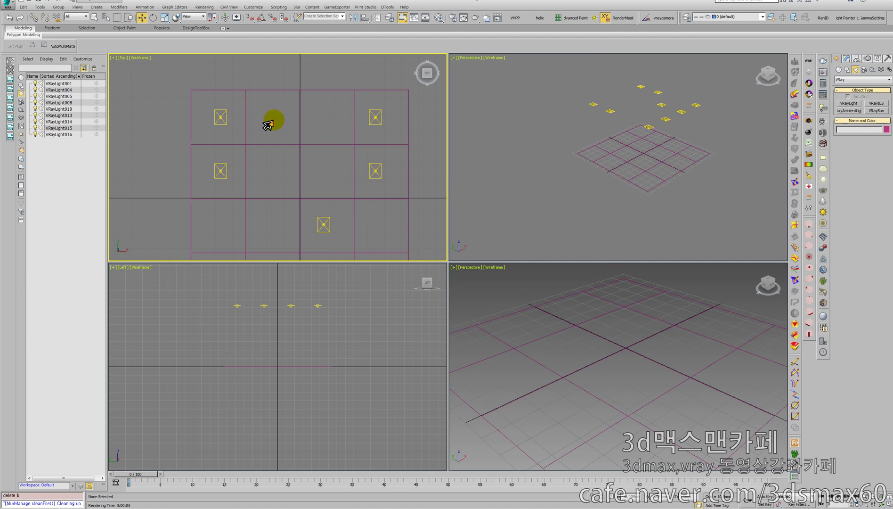
- Move the second row's two outer lights about 33 mm down and 44 mm inward in the Top view, and test-render the lower Perspective view
left_click(221, 170)
left_click_drag(224, 161, 223, 216)
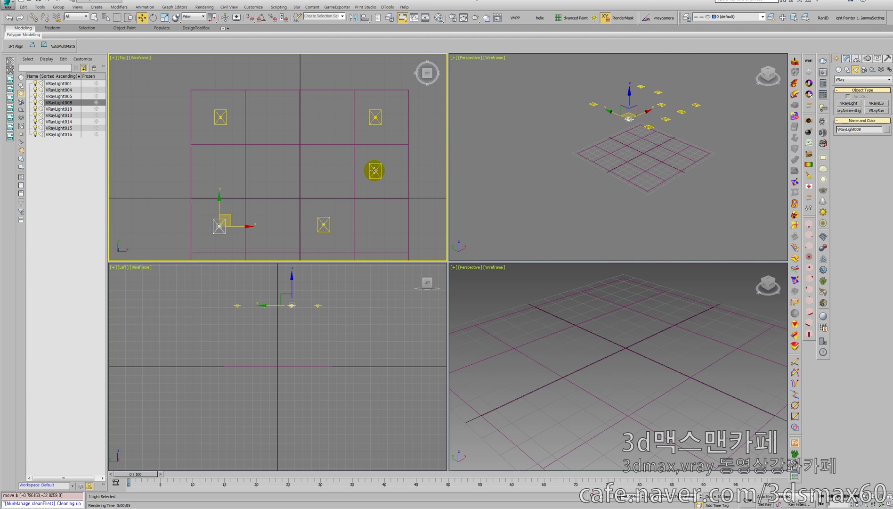
left_click_drag(375, 170, 301, 165)
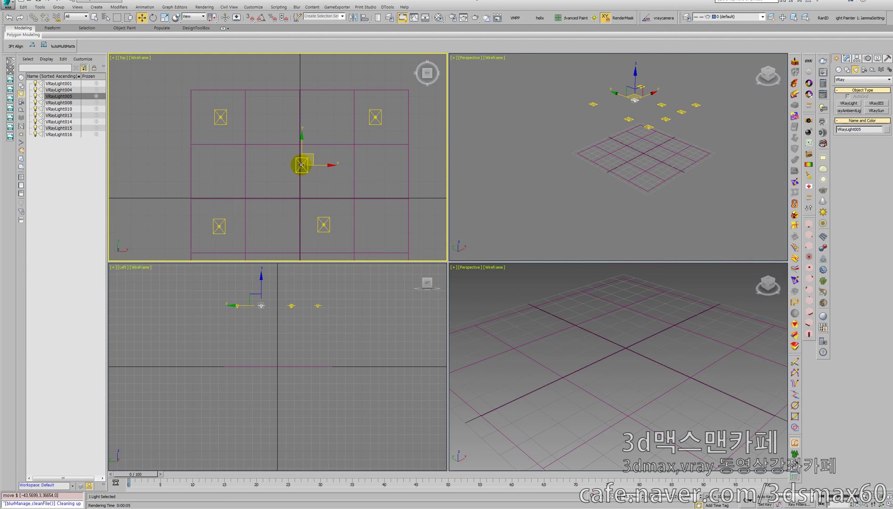
right_click(583, 291)
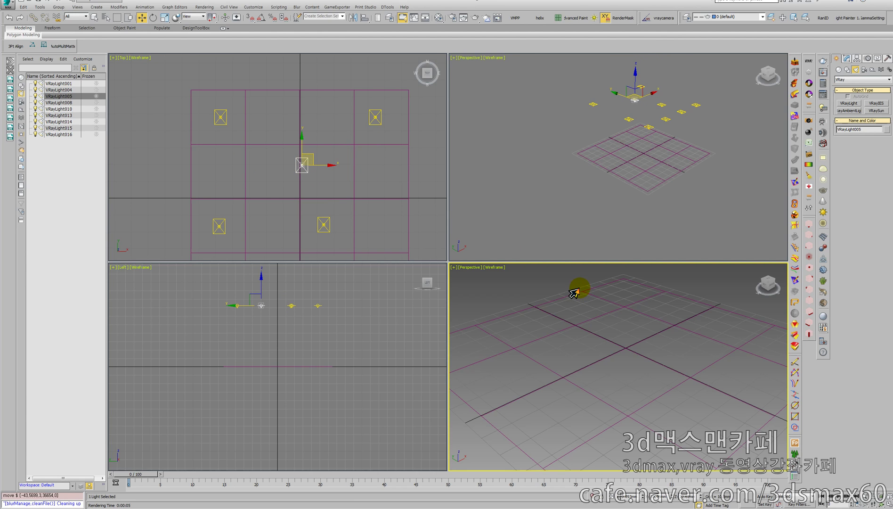
key("shift+q")
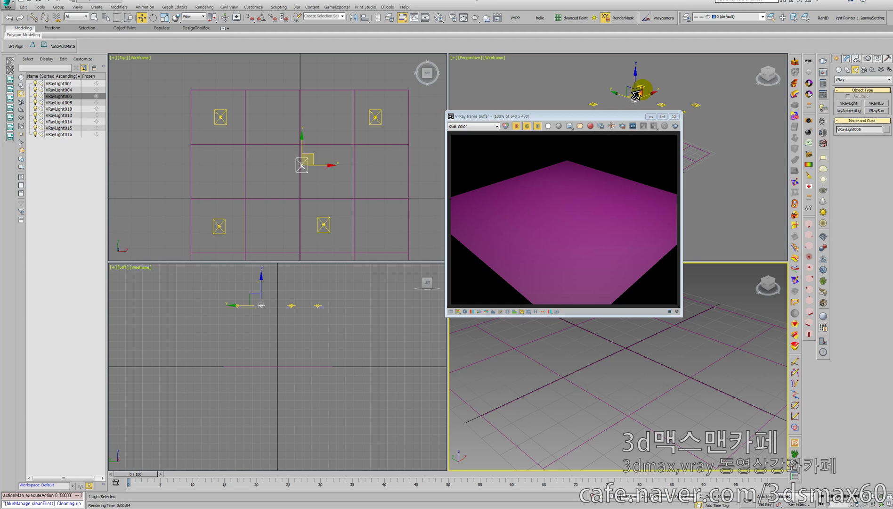
left_click(674, 116)
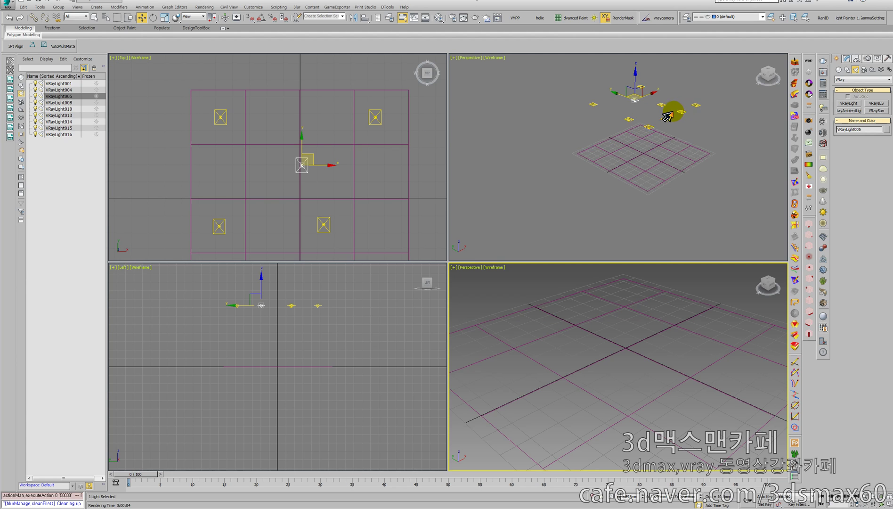
- Delete four more lights, keeping only the four corner lights and the central one, and render the lower Perspective view
scroll(653, 133, "up", 5)
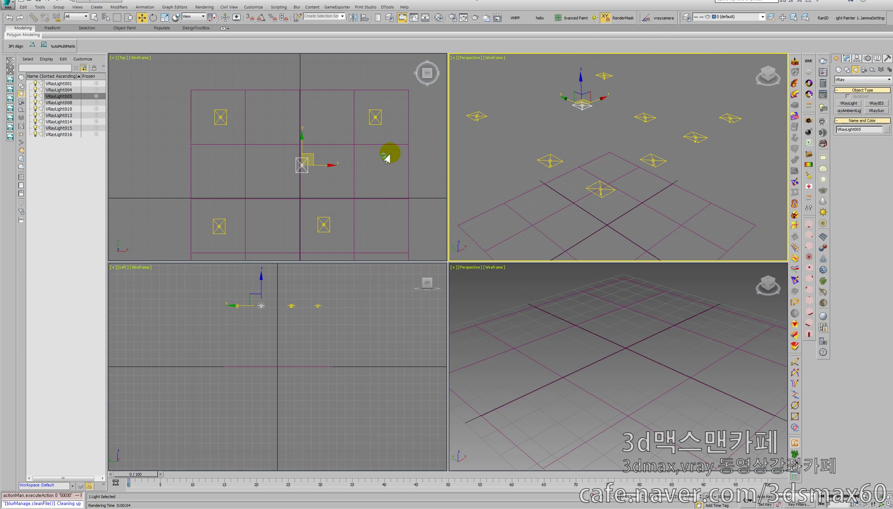
scroll(368, 156, "down", 5)
scroll(362, 162, "up", 3)
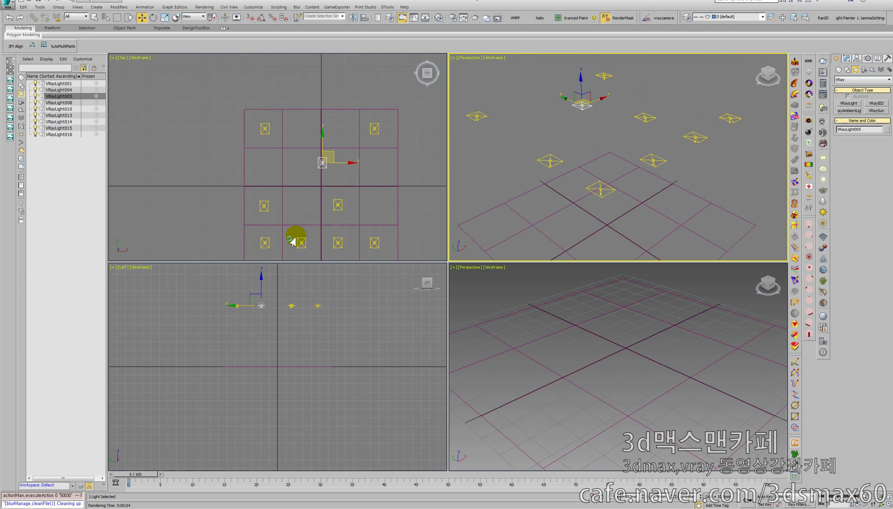
left_click_drag(301, 242, 337, 242)
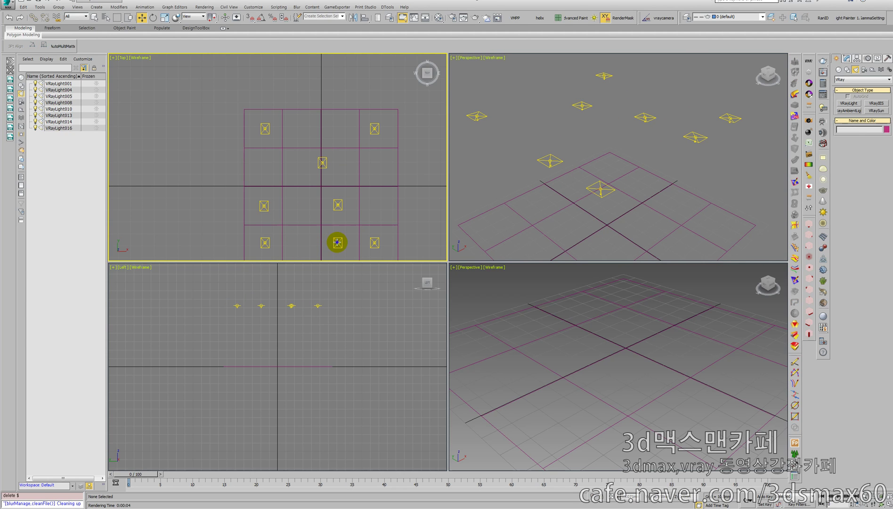
key("Delete")
left_click(338, 205)
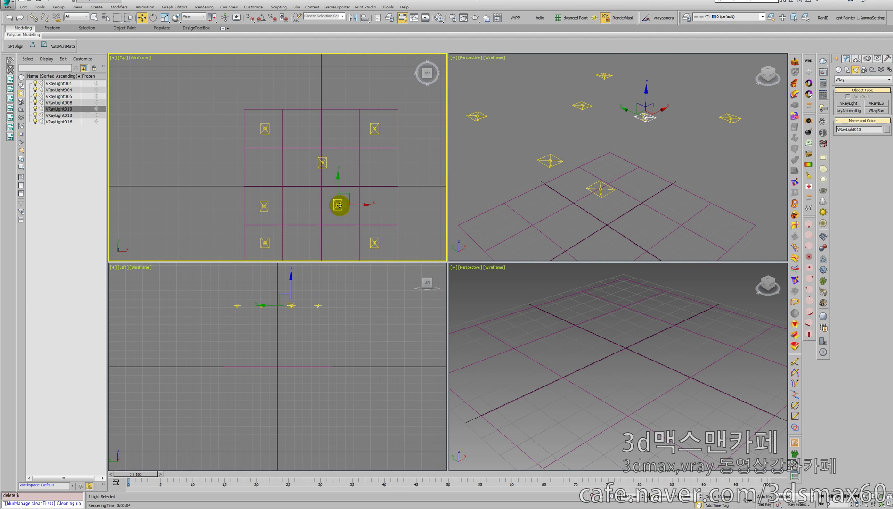
key("Delete")
left_click(261, 206)
key("Delete")
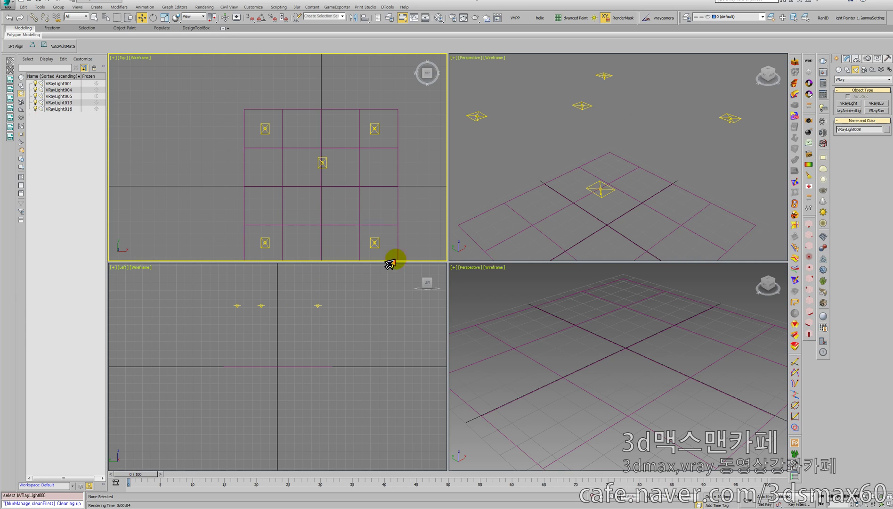
left_click(467, 287)
key("shift+q")
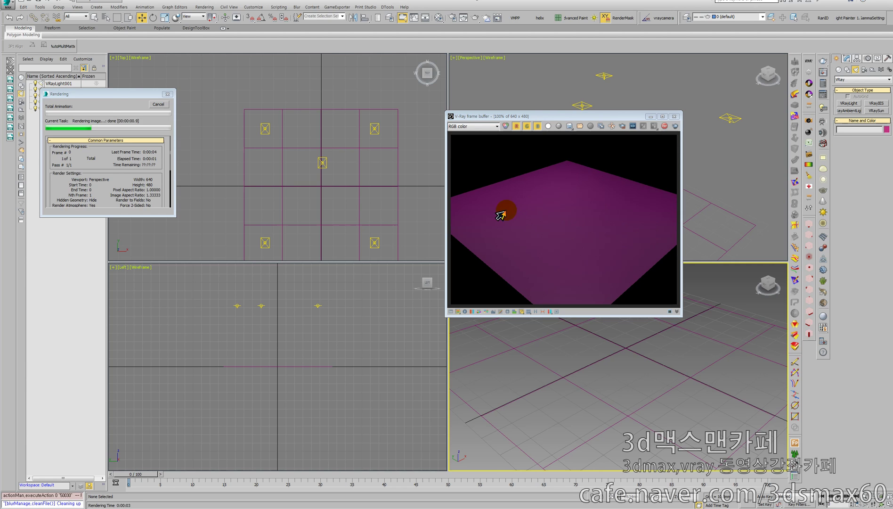
- Set the multiplier of the instanced lights to 60 through the central light and re-render the Perspective view
left_click(323, 161)
left_click(846, 58)
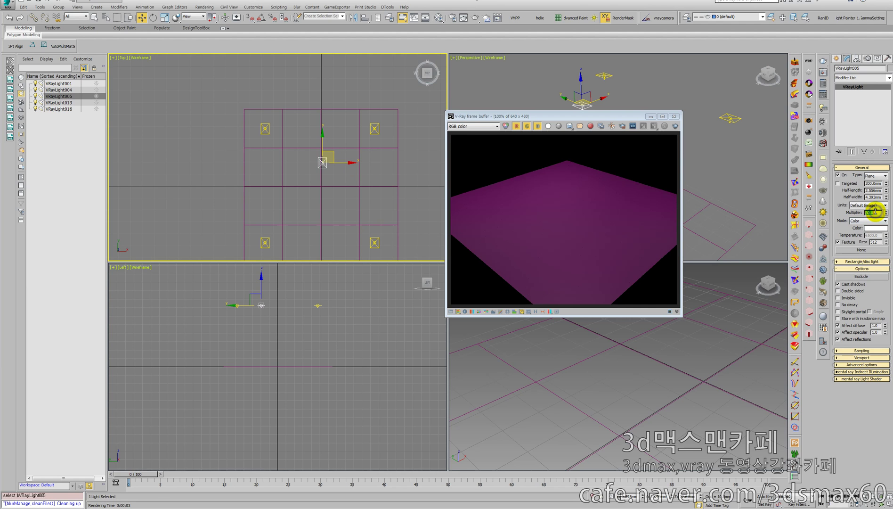
left_click(675, 126)
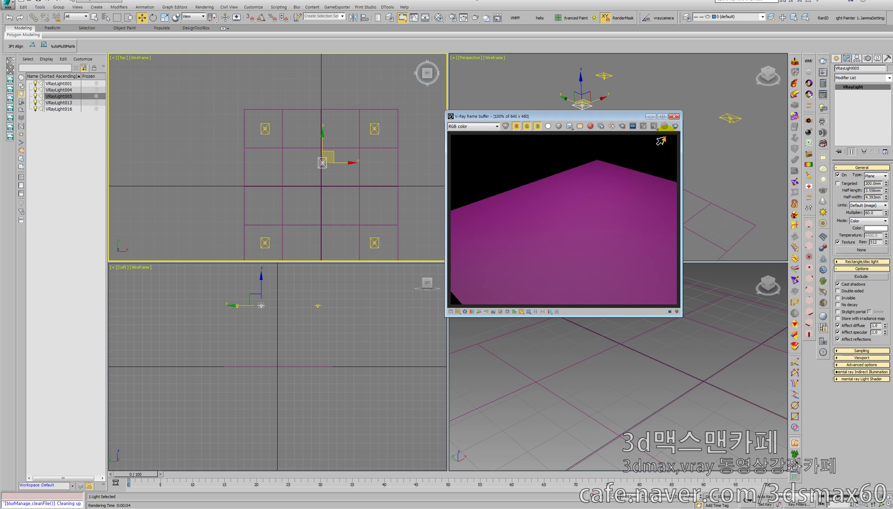
left_click(674, 117)
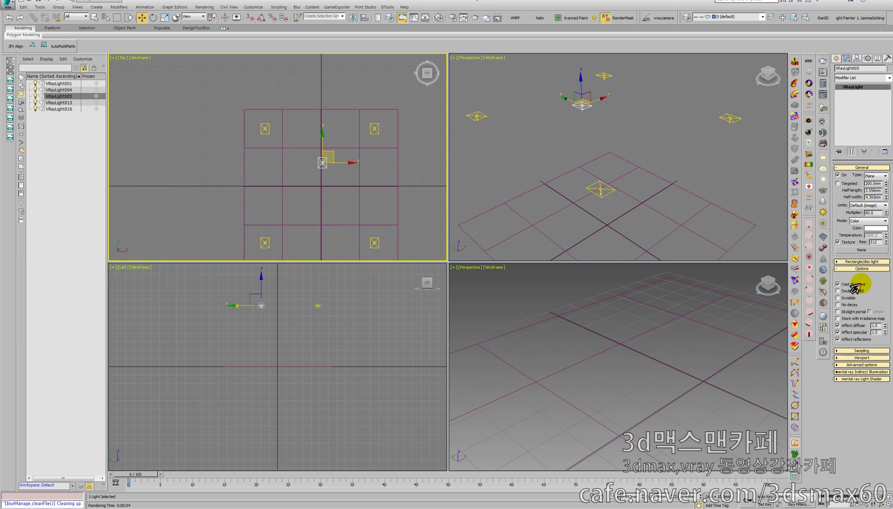
- Try the Sphere type on the instanced lights with a test render, and return the type to Plane
left_click(860, 261)
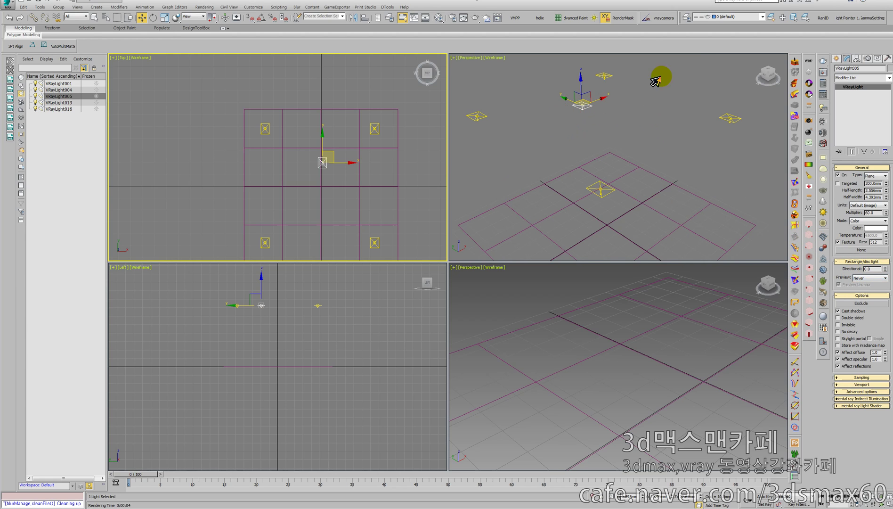
left_click(865, 176)
left_click(866, 191)
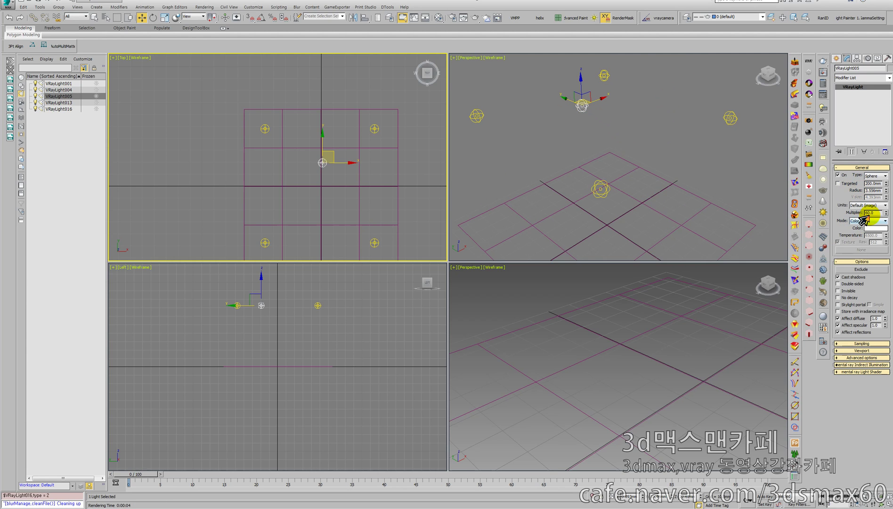
right_click(692, 288)
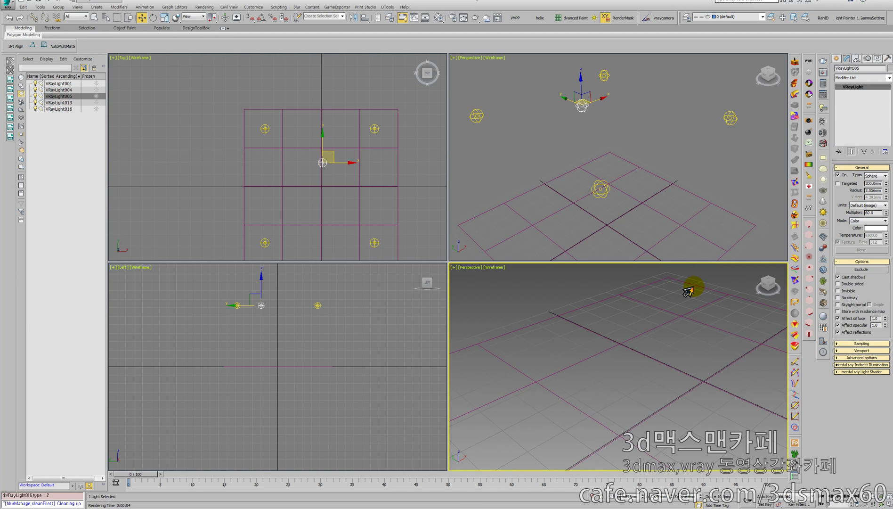
key("shift+q")
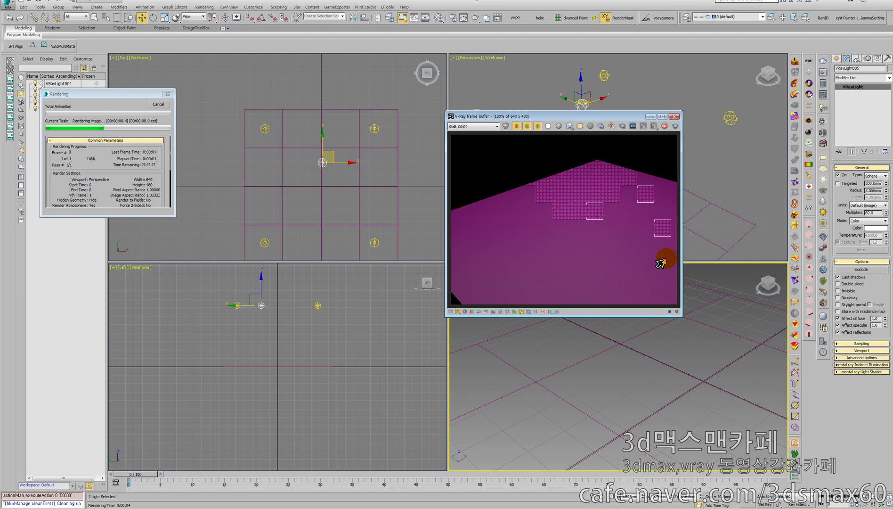
left_click(675, 116)
left_click(871, 176)
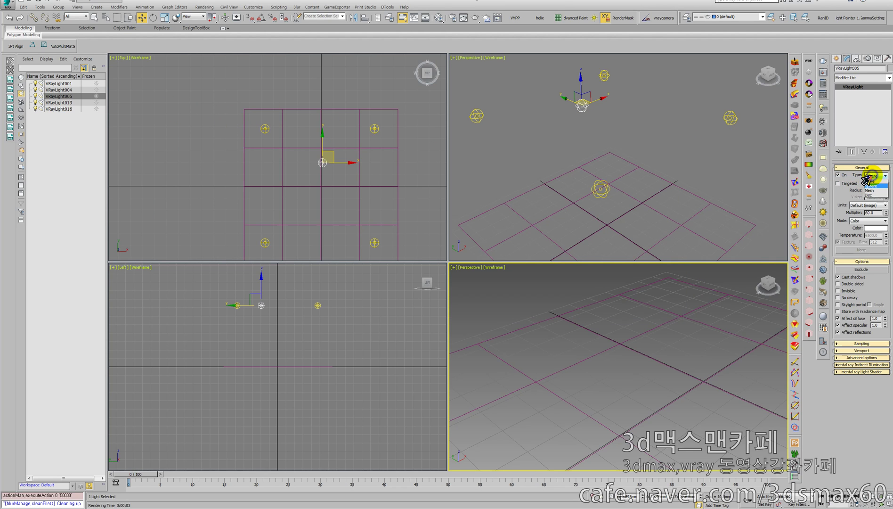
left_click(862, 182)
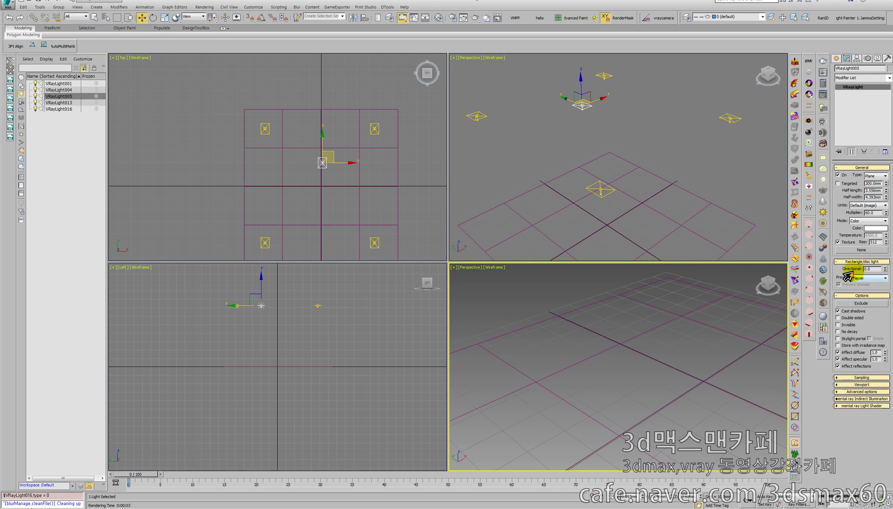
- Show the light distribution preview for the selected light and set its Directional value to 0.71
right_click(884, 267)
double_click(865, 269)
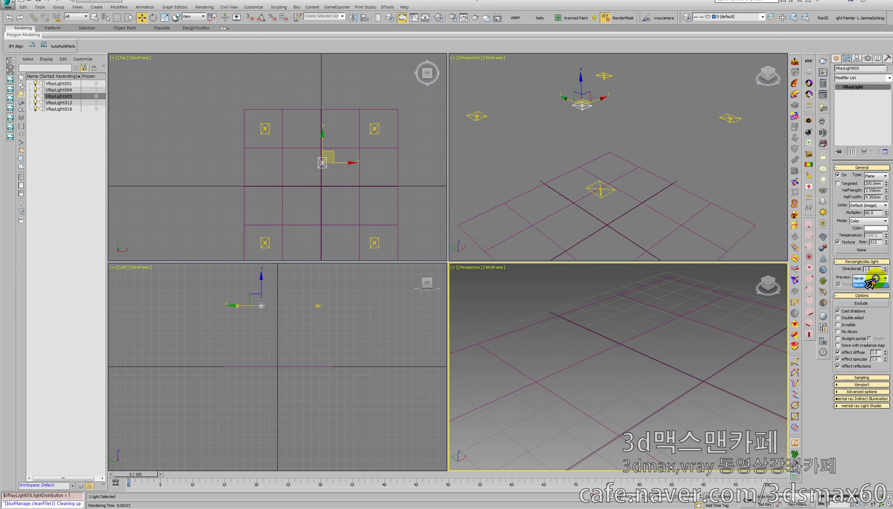
left_click(868, 289)
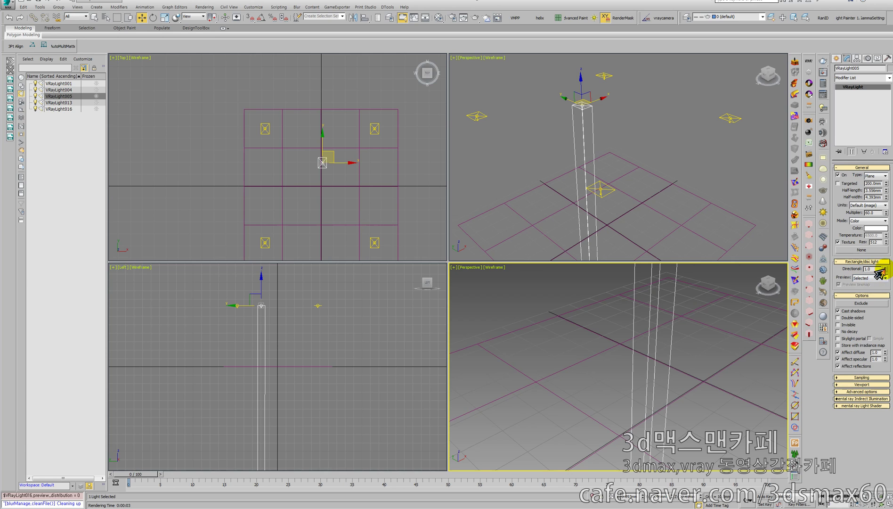
mouse_move(886, 269)
left_mouse_down()
mouse_move(886, 256)
mouse_move(884, 279)
left_mouse_up()
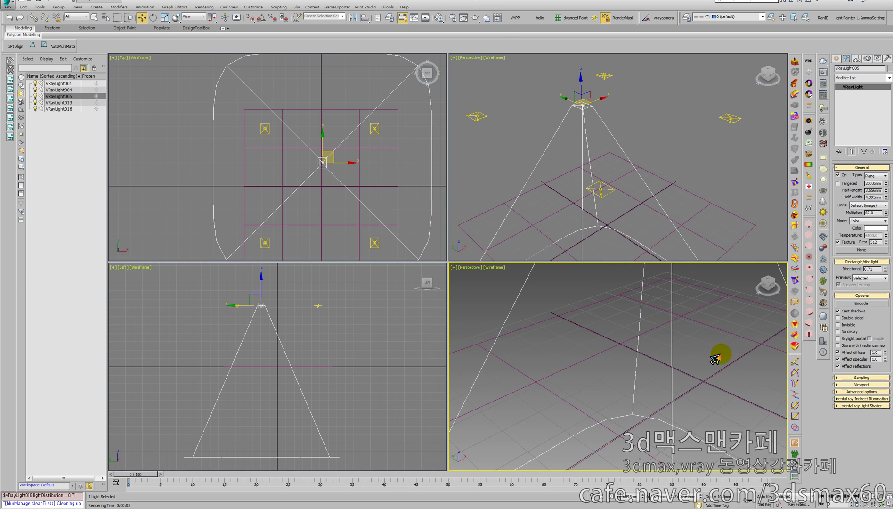
- Set the directional light preview to Always so every light's distribution cone is drawn in the viewports
scroll(687, 362, "down", 8)
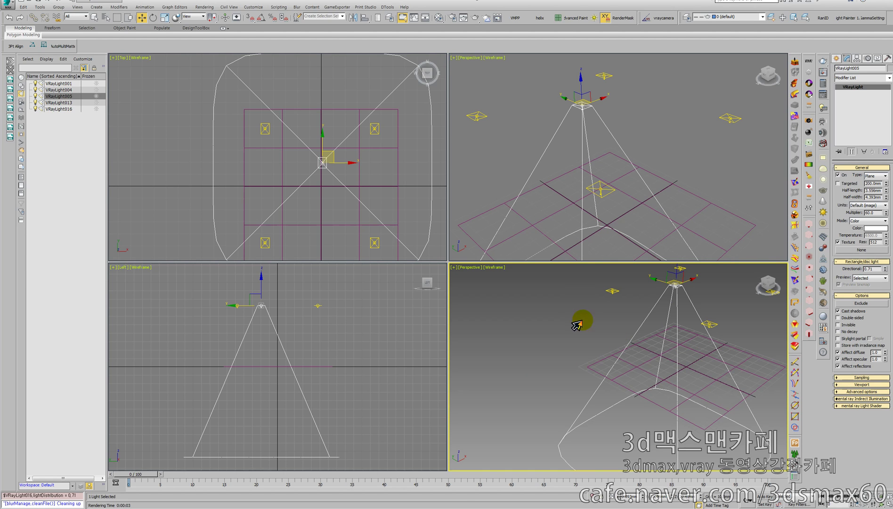
left_click(875, 278)
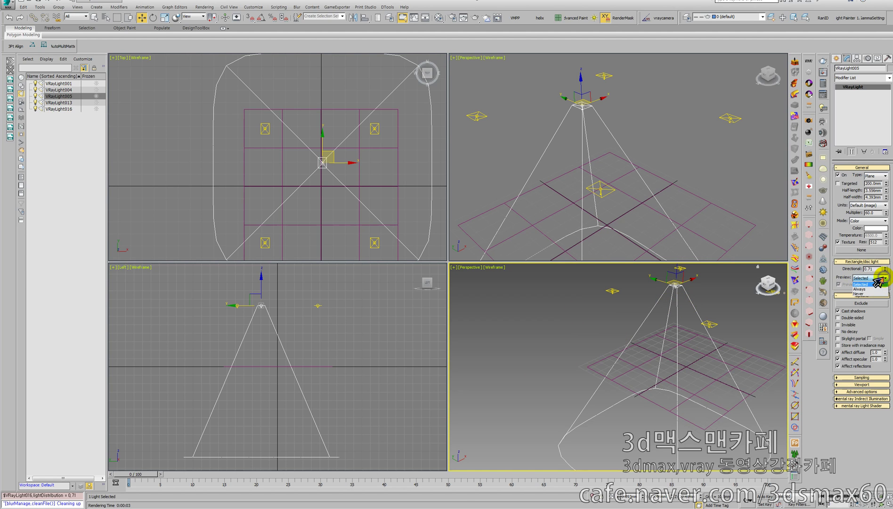
left_click(866, 296)
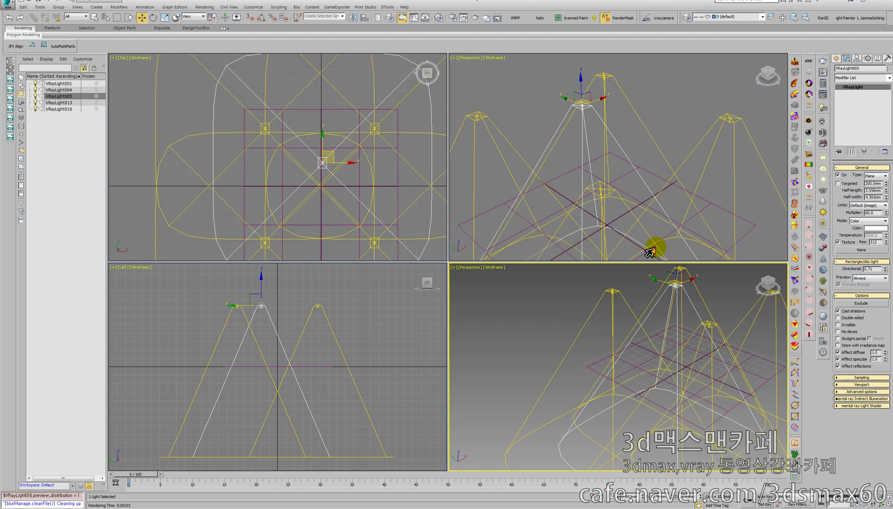
middle_click_drag(582, 206, 580, 215)
scroll(340, 205, "down", 2)
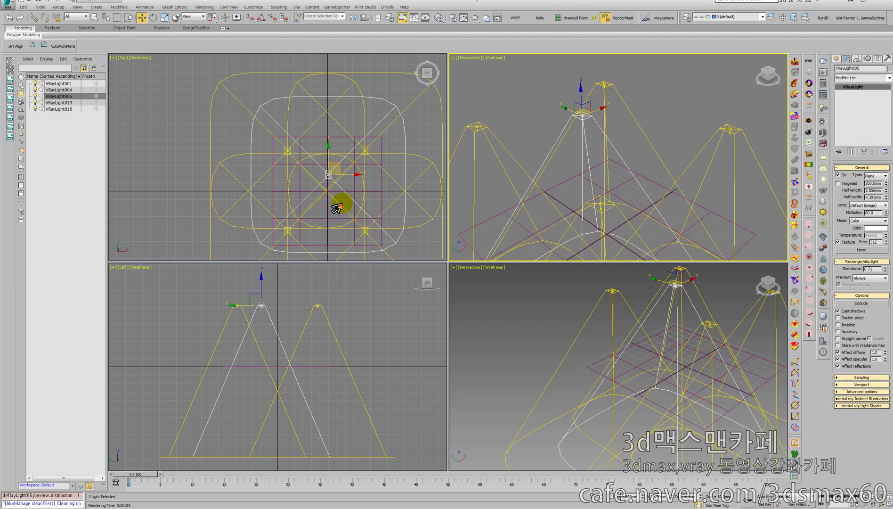
- Select all five lights in the Left view and lower them about 22 mm closer to the floor
middle_click_drag(321, 307, 330, 308)
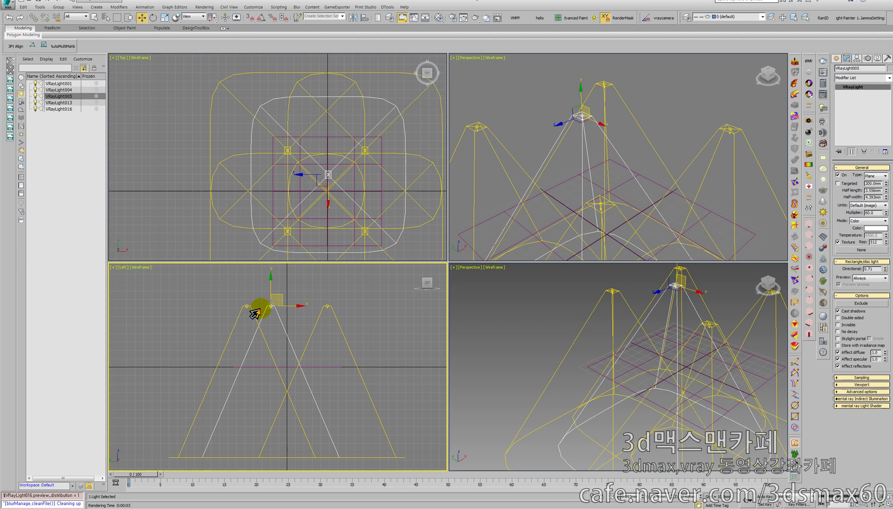
left_click_drag(360, 331, 274, 290)
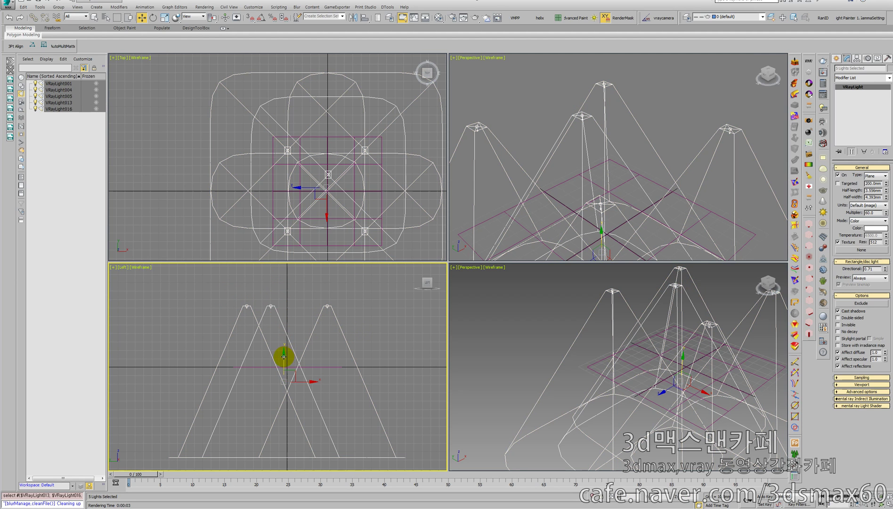
left_click_drag(284, 356, 283, 417)
scroll(283, 415, "down", 3)
left_click_drag(283, 424, 291, 369)
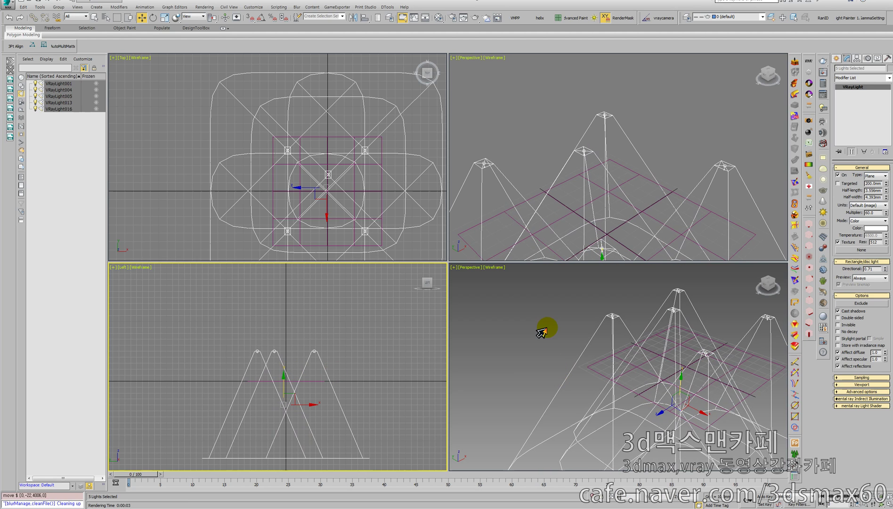
- Reselect only the central light, narrow the beams with a Directional value of 0.92, and render the lower Perspective view
right_click(565, 334)
left_click(676, 319)
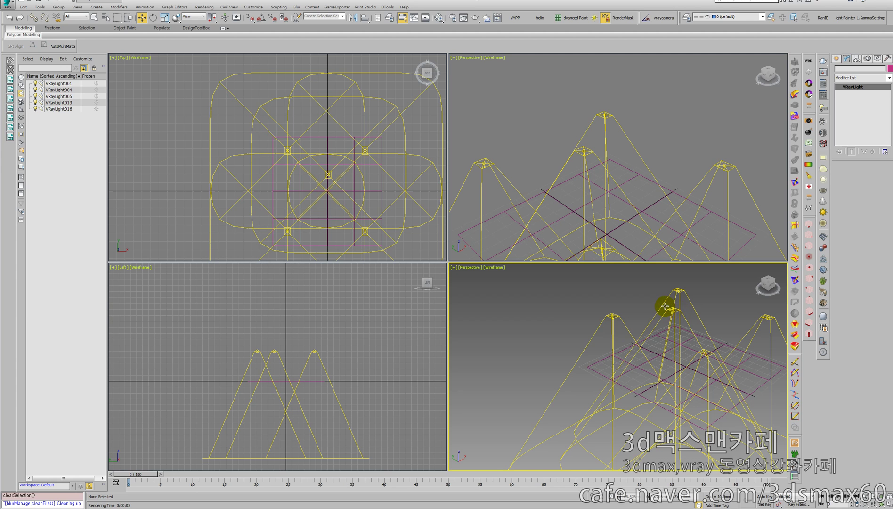
left_click(665, 307)
middle_click_drag(534, 335, 508, 327, "alt")
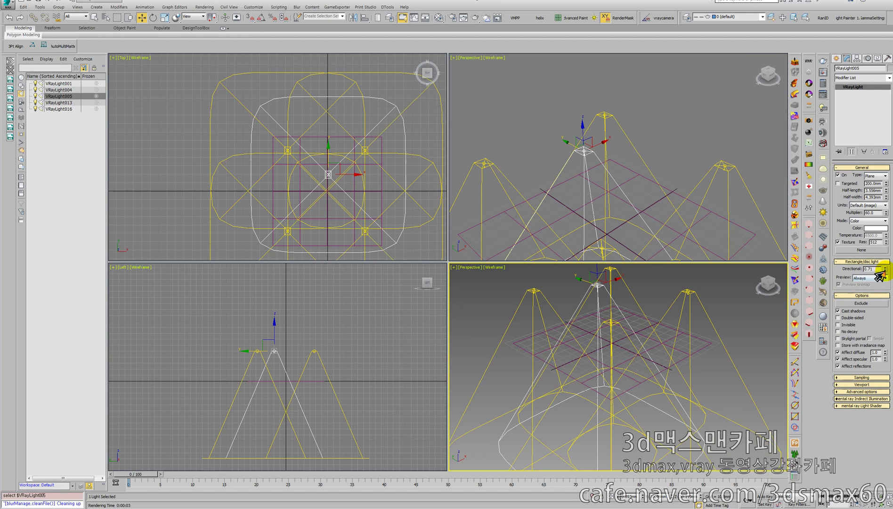
left_click_drag(886, 269, 886, 262)
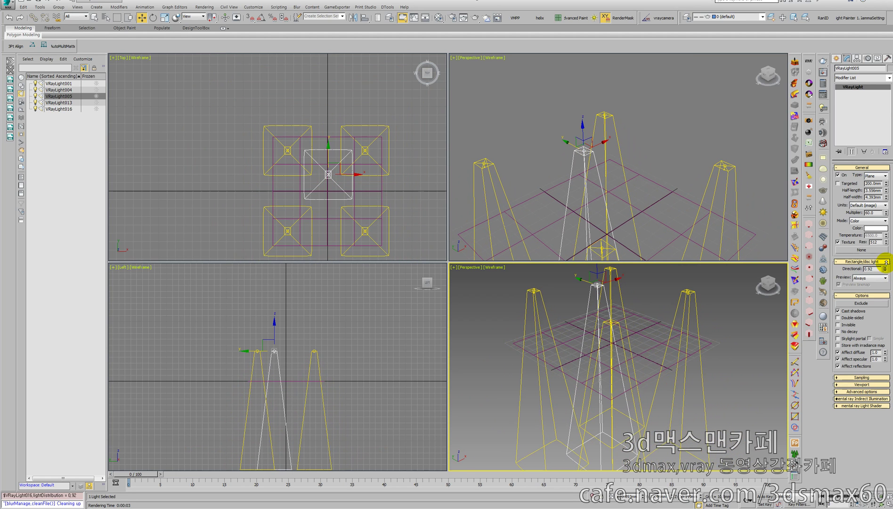
mouse_move(677, 341)
middle_mouse_down("alt")
mouse_move(677, 359)
mouse_move(658, 372)
mouse_move(632, 364)
mouse_move(662, 346)
middle_mouse_up("alt")
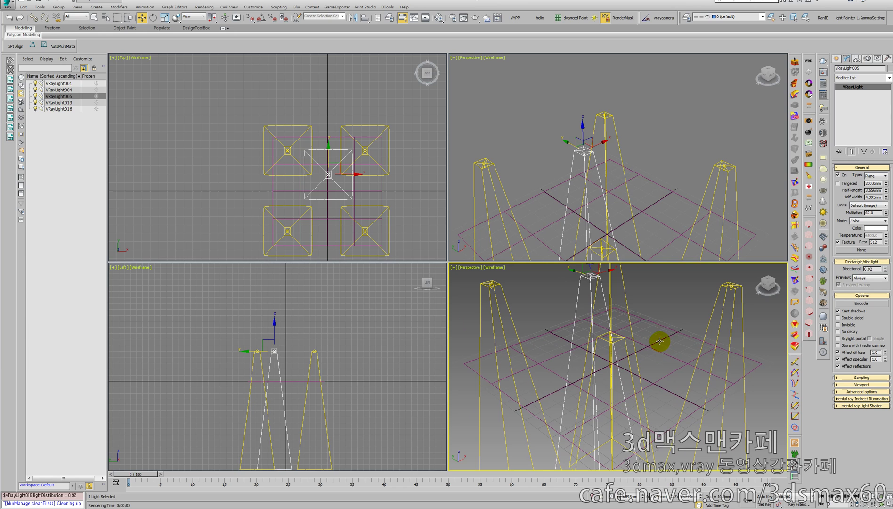
key("shift+q")
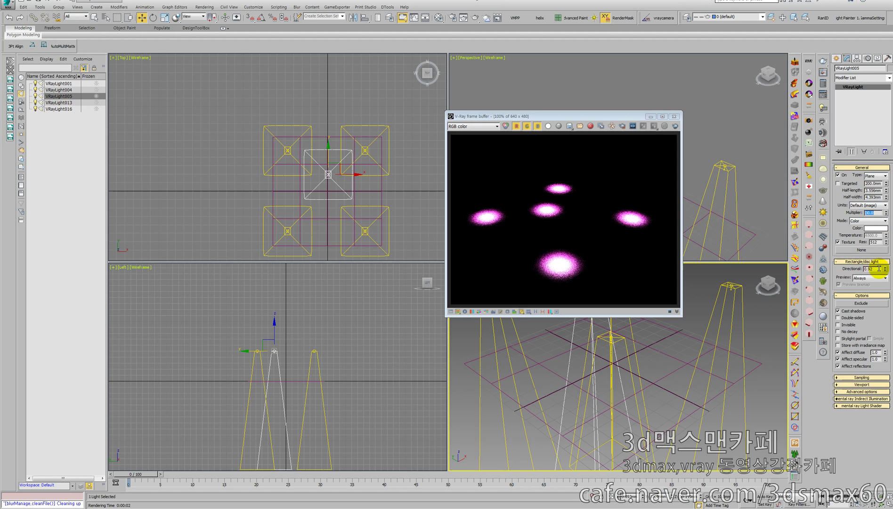
- Try a Directional value of 0.75 on the instanced lights and re-render the view
left_click_drag(885, 269, 881, 273)
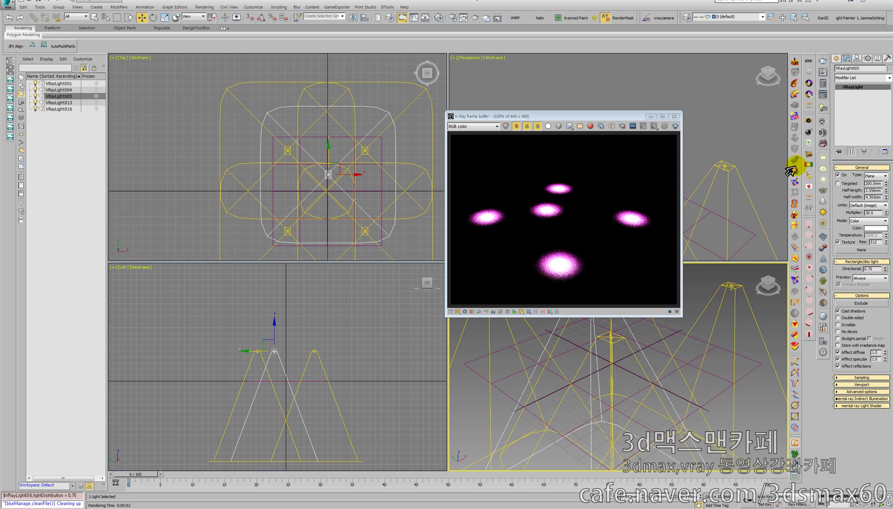
left_click(674, 127)
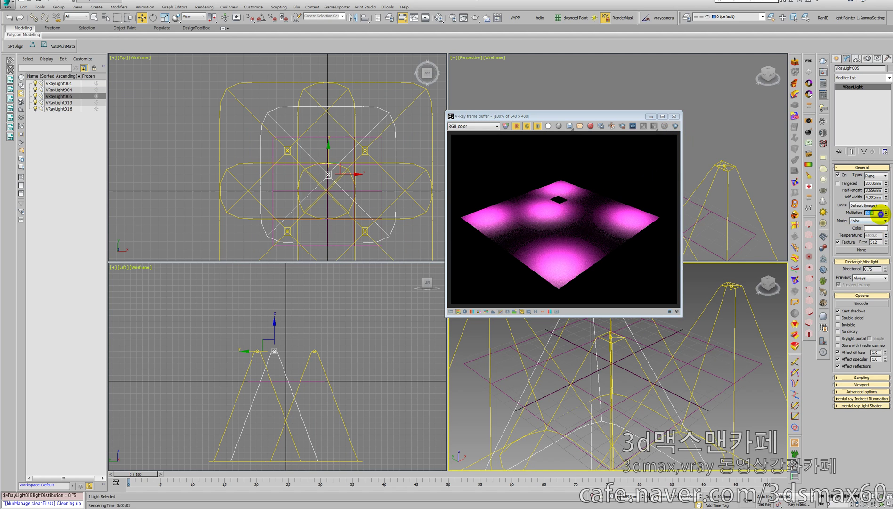
- Try a multiplier of 10 with a Directional value of 0.67 on the instanced lights and re-render
type("10")
key("Return")
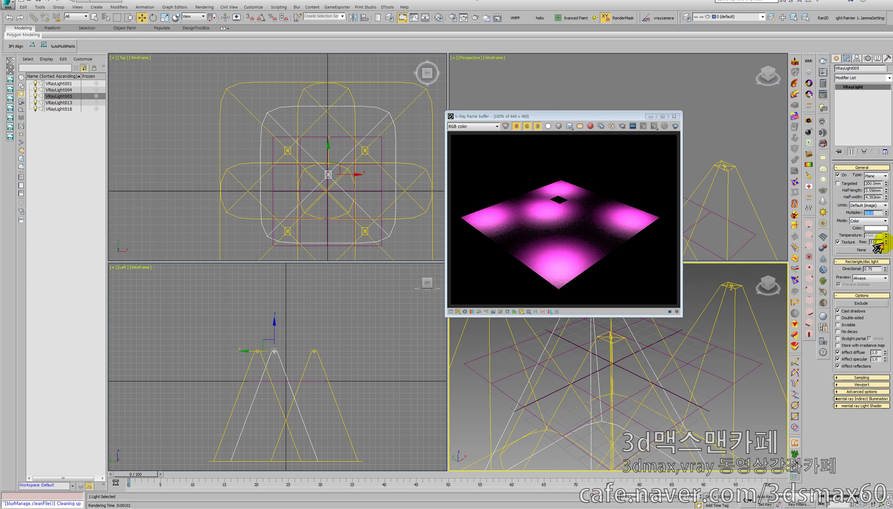
left_click_drag(884, 270, 884, 271)
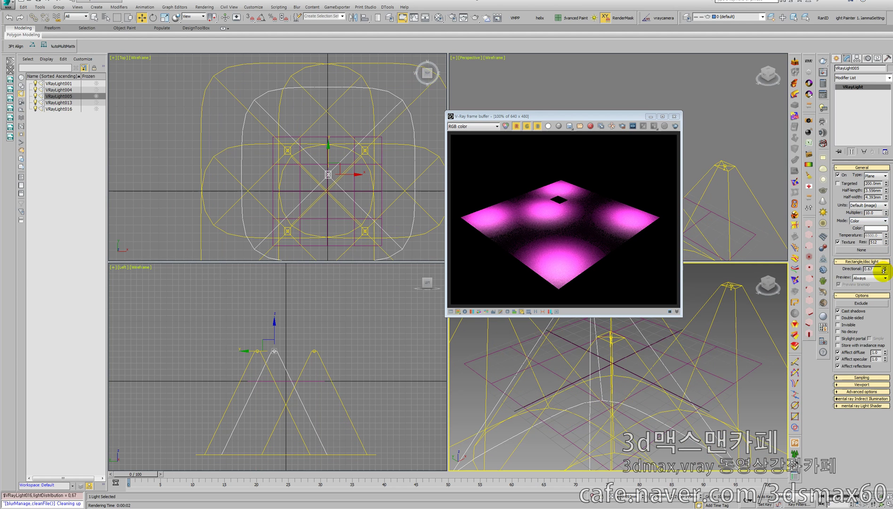
left_click(674, 126)
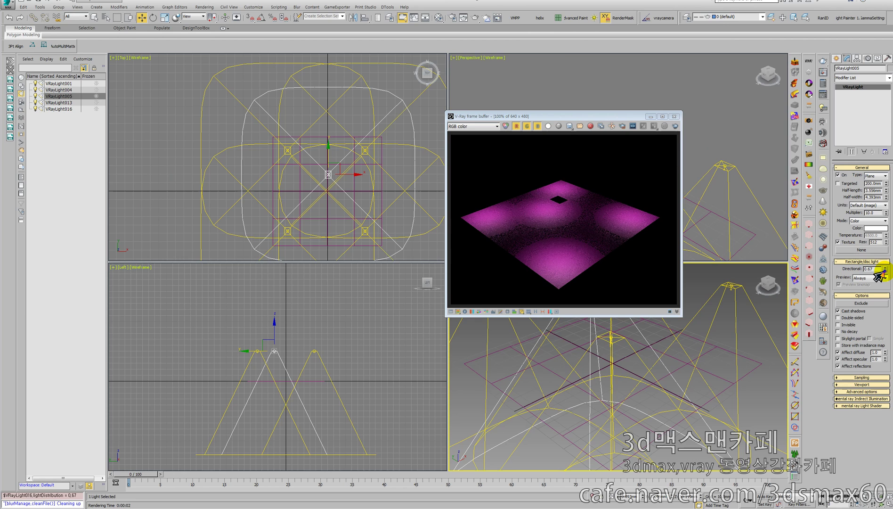
- Try Directional values of 0.6 and 0.52 on the instanced lights, rendering the view with each
left_click_drag(885, 270, 881, 278)
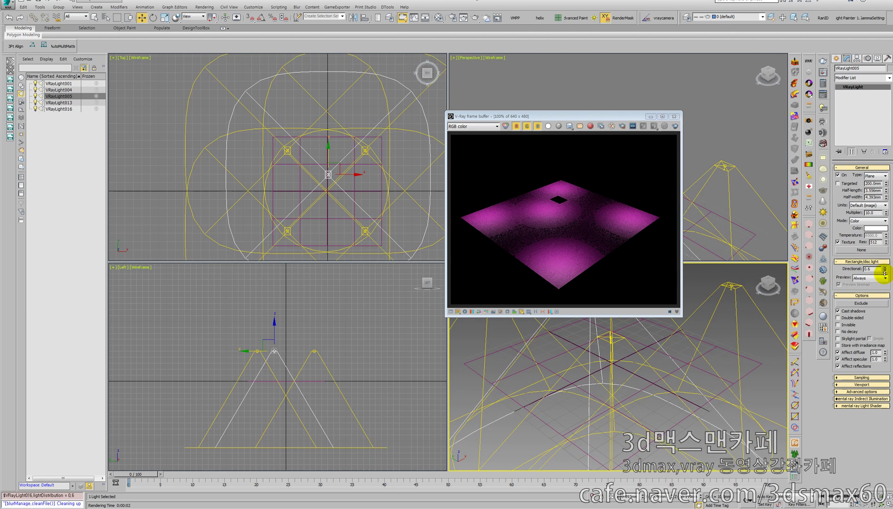
left_click(675, 127)
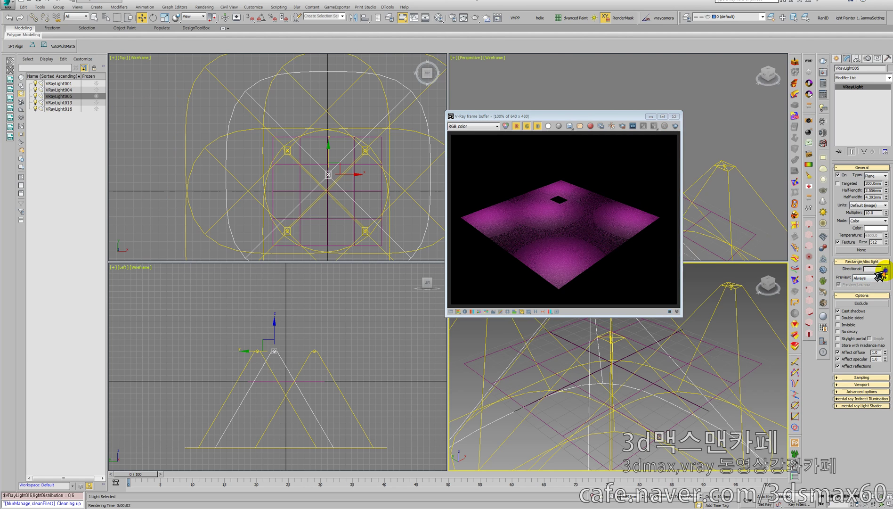
left_click_drag(880, 273, 878, 279)
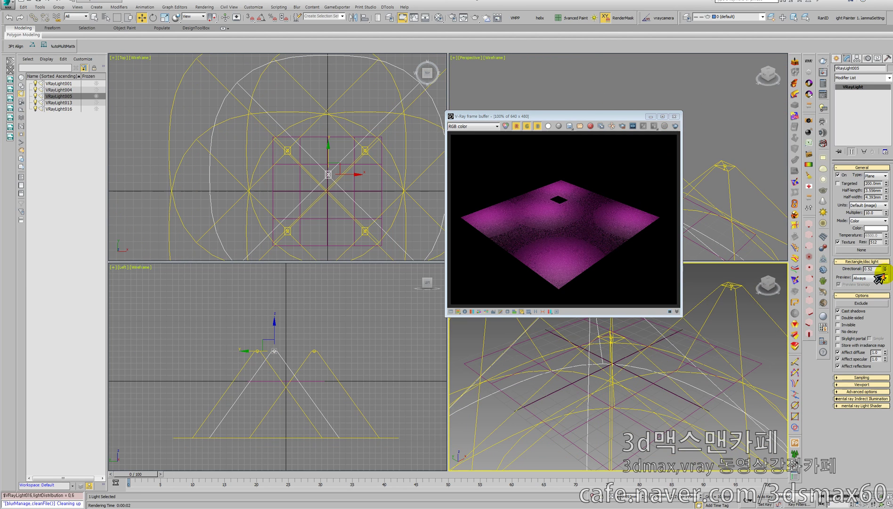
left_click(675, 127)
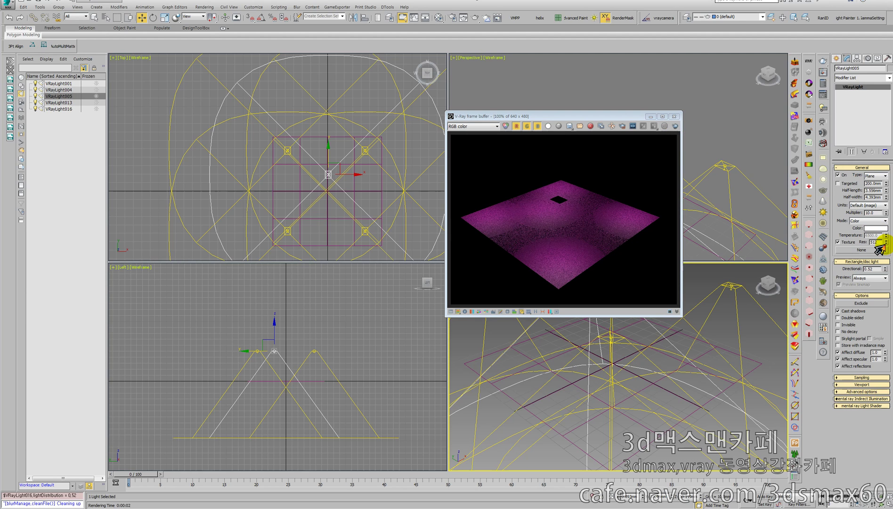
- Compare the distribution previews at the Directional extremes of 0 and 1, ending on 0
right_click(884, 269)
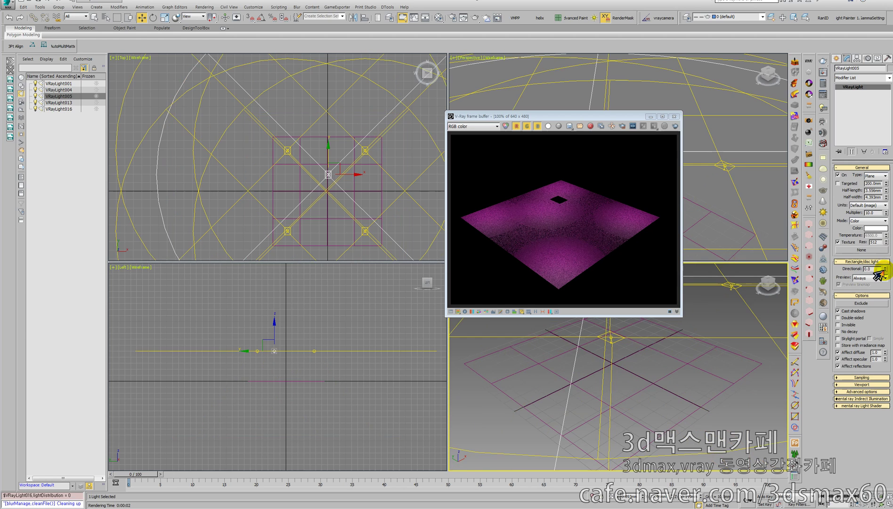
left_click_drag(879, 271, 879, 268)
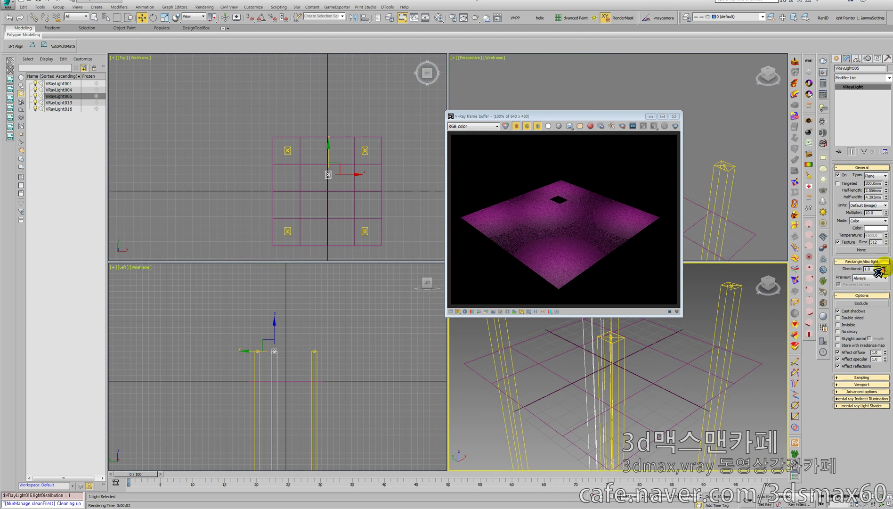
right_click(885, 269)
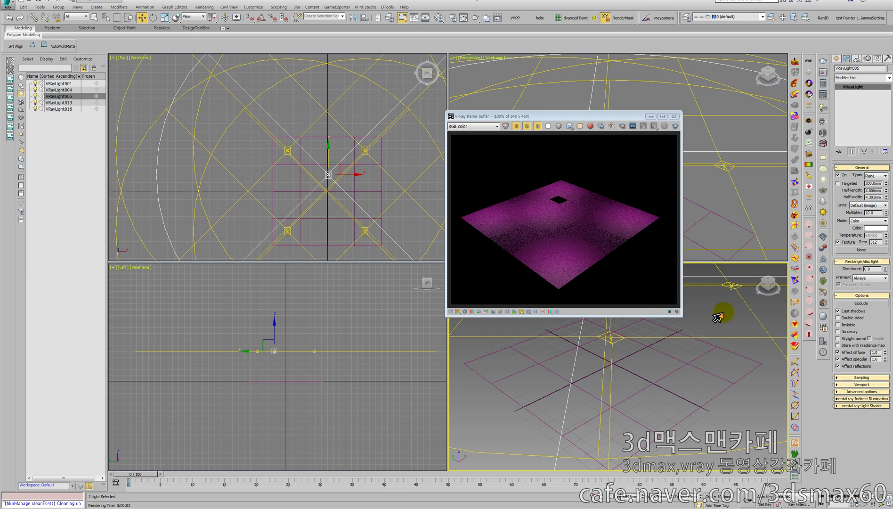
scroll(712, 336, "down", 5)
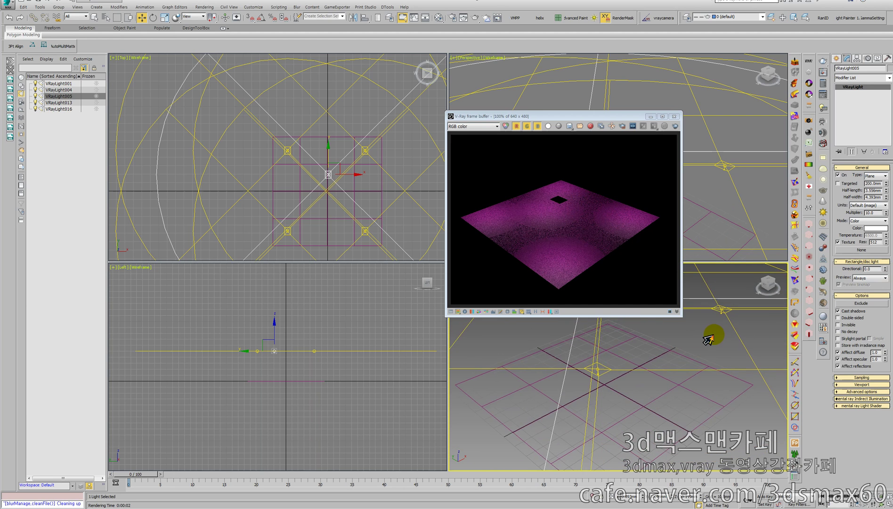
left_click(886, 267)
right_click(886, 271)
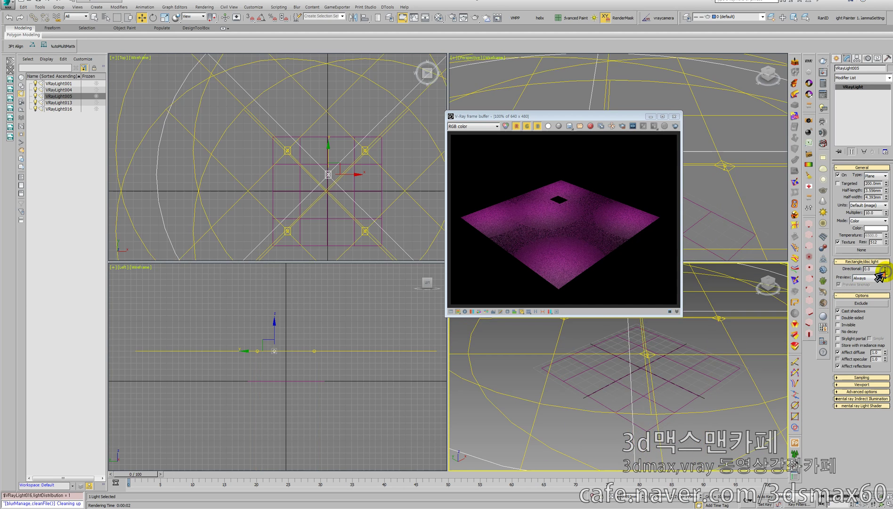
- Try a Directional value of 0.6 again and render the zoomed-out Perspective view
double_click(874, 268)
type("0.6")
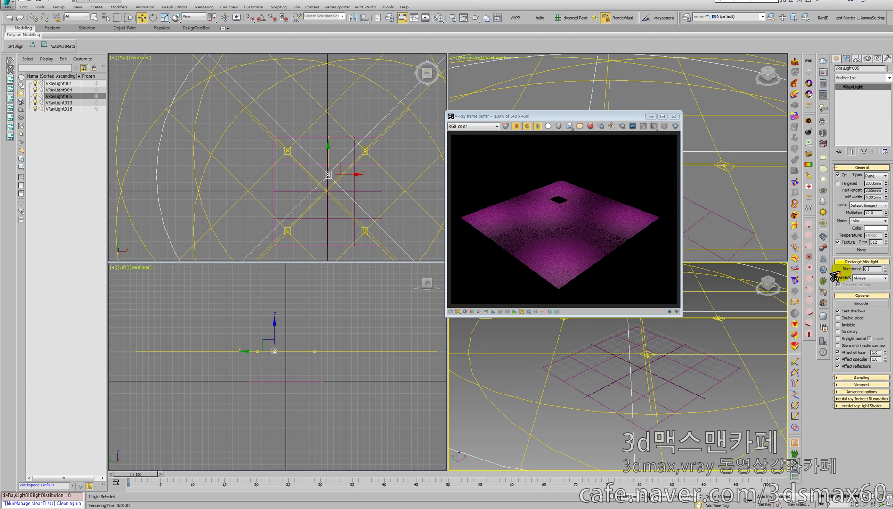
key("Return")
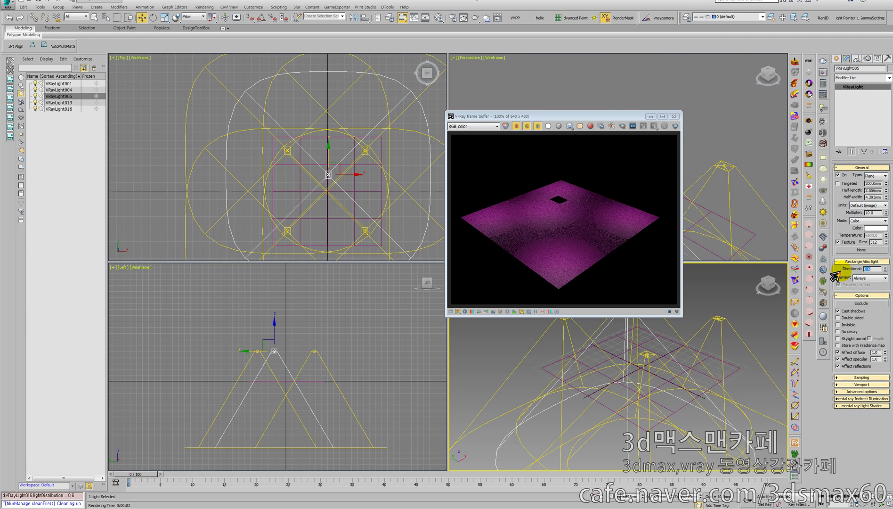
left_click(674, 126)
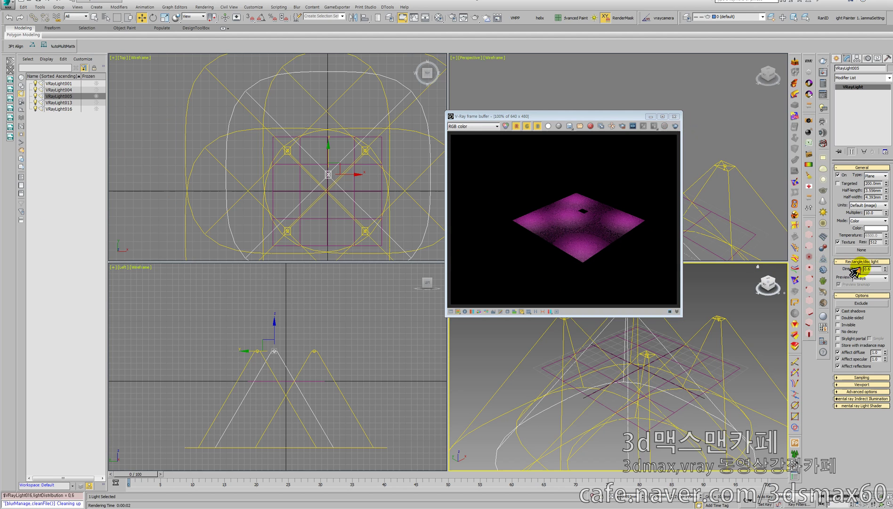
- Set the lights' Directional value to 0.3 and test-render, and set the multiplier to 30 and render again
left_click(872, 271)
type(".3")
key("Return")
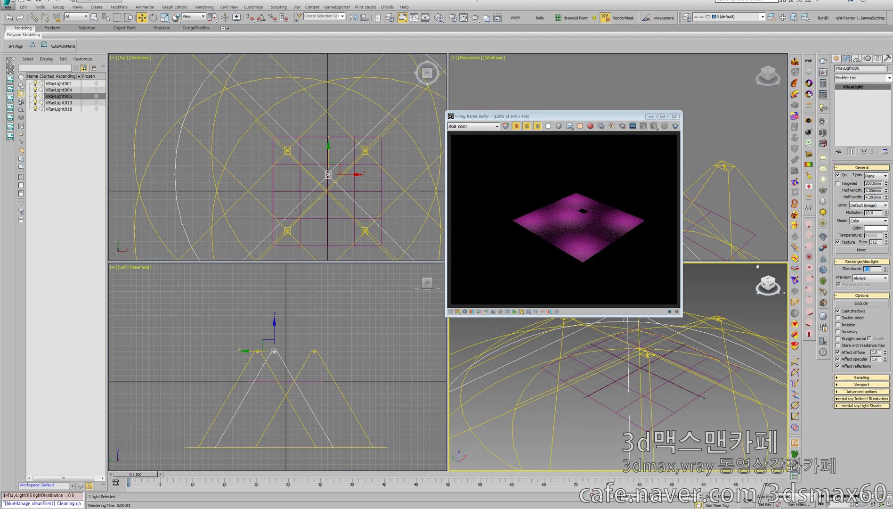
left_click(675, 126)
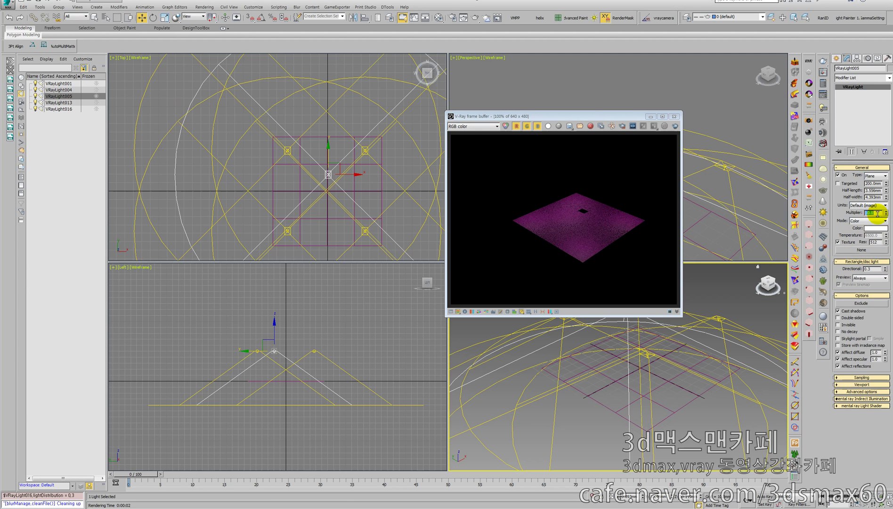
left_click(675, 126)
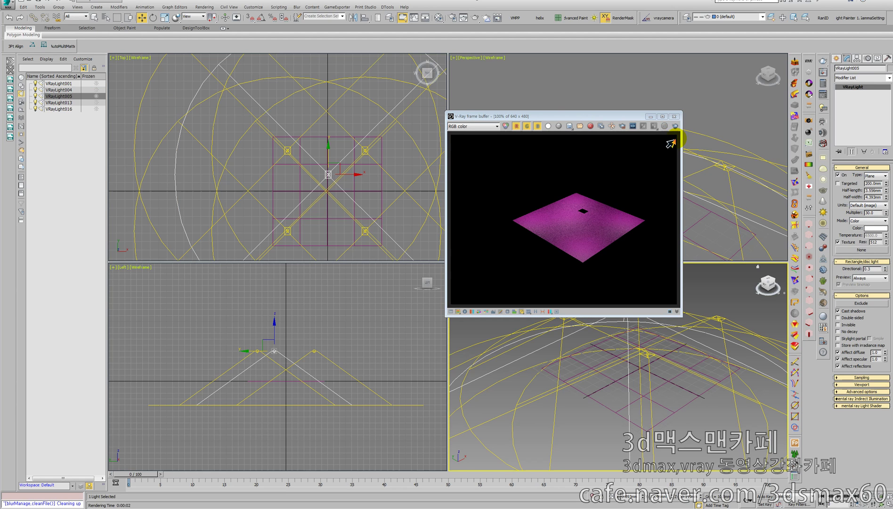
- Examine the light spread on the rendered floor at 200% and clear the light selection
left_click(594, 219)
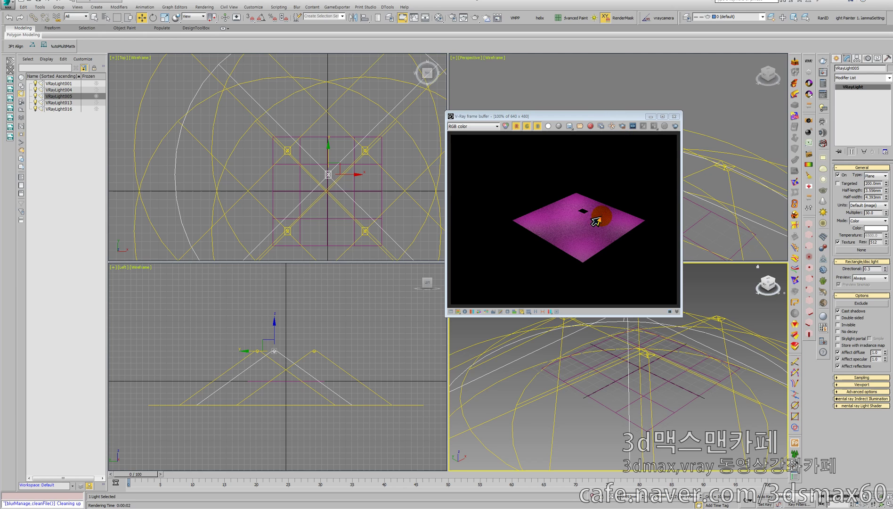
scroll(612, 225, "up", 1)
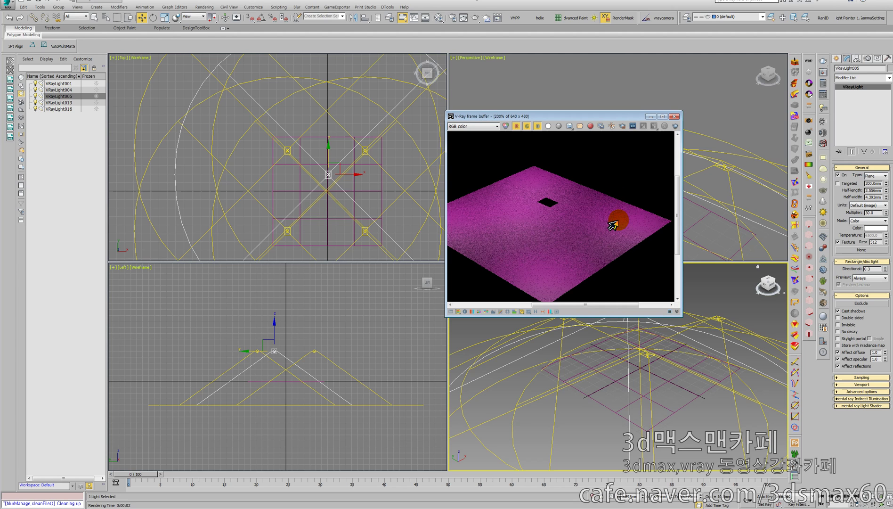
left_click(716, 178)
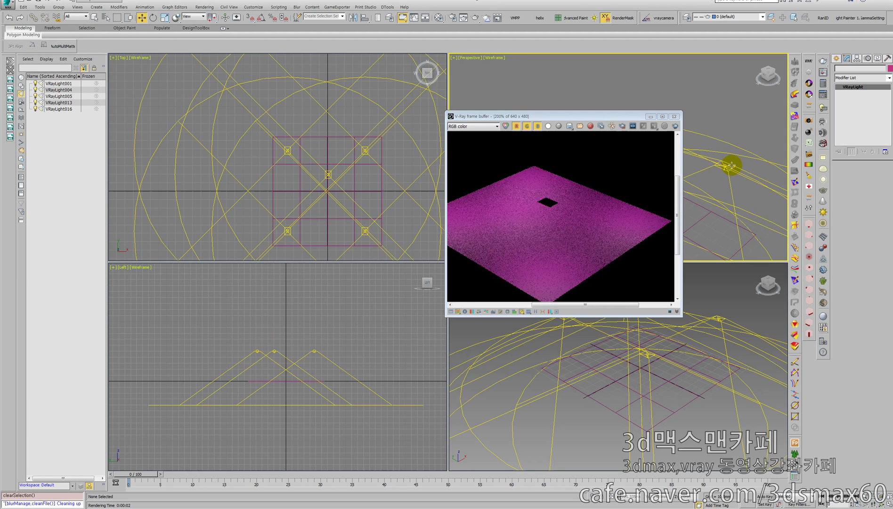
- Select the V-Ray light at the floor's front-right corner and make it unique from the other instances
left_click(723, 165)
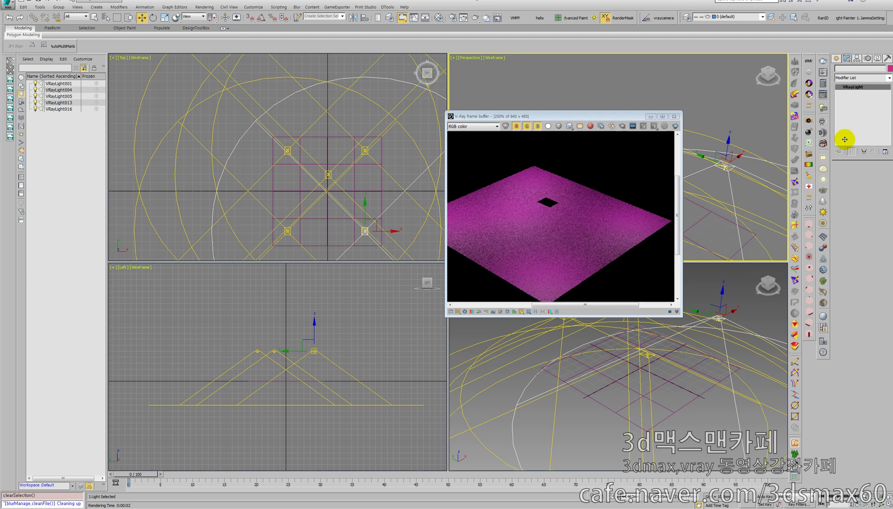
left_click(724, 165)
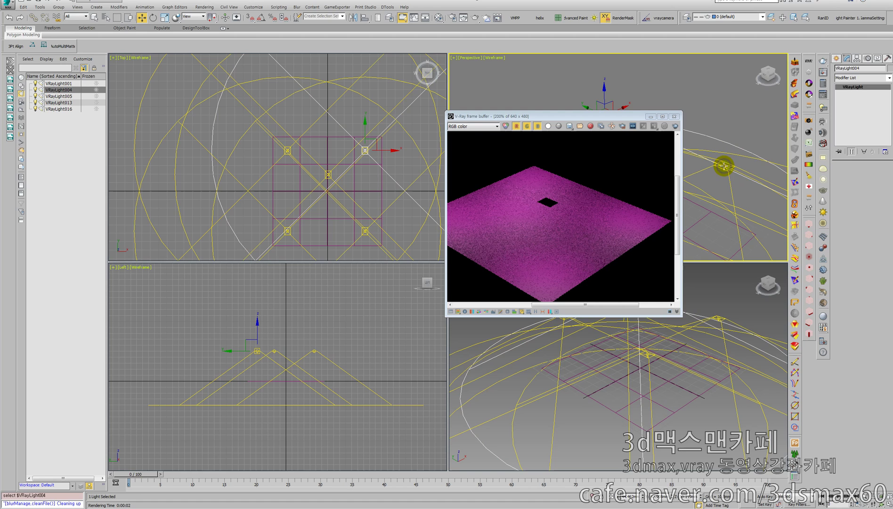
left_click(723, 165)
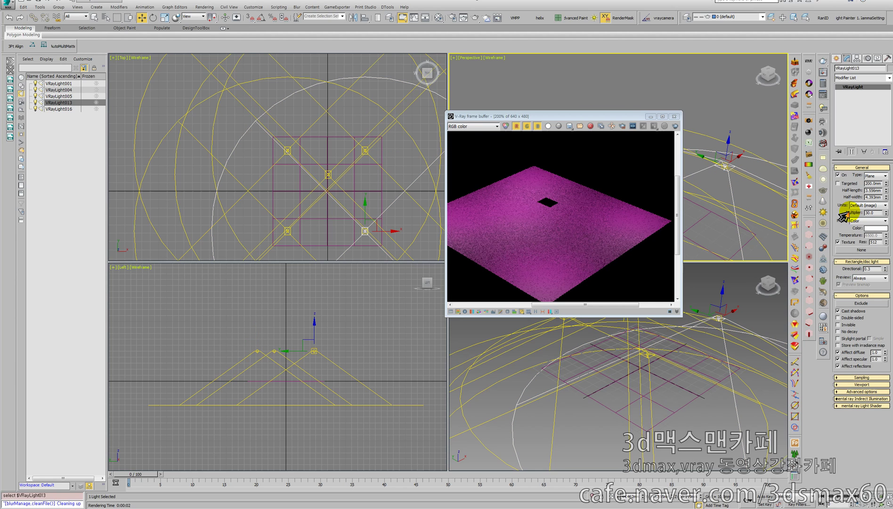
left_click(864, 152)
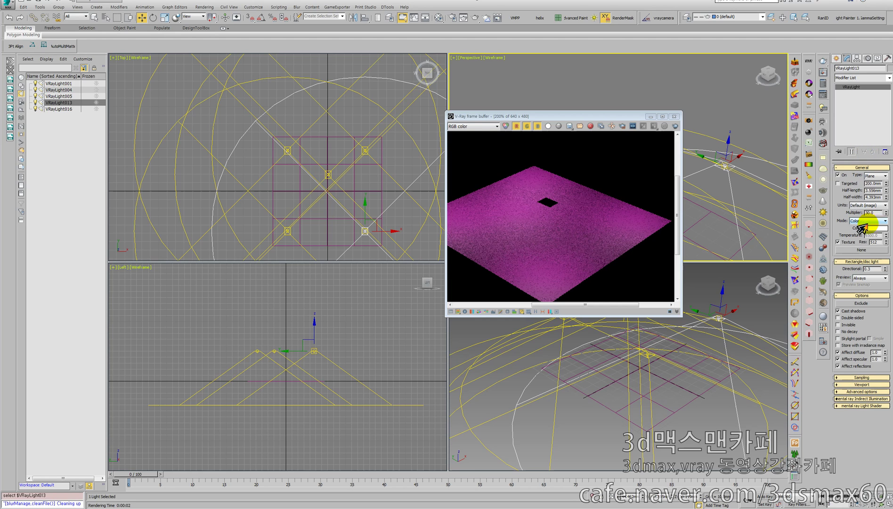
- Tint the front-right corner light's colour a pale yellow
left_click(872, 228)
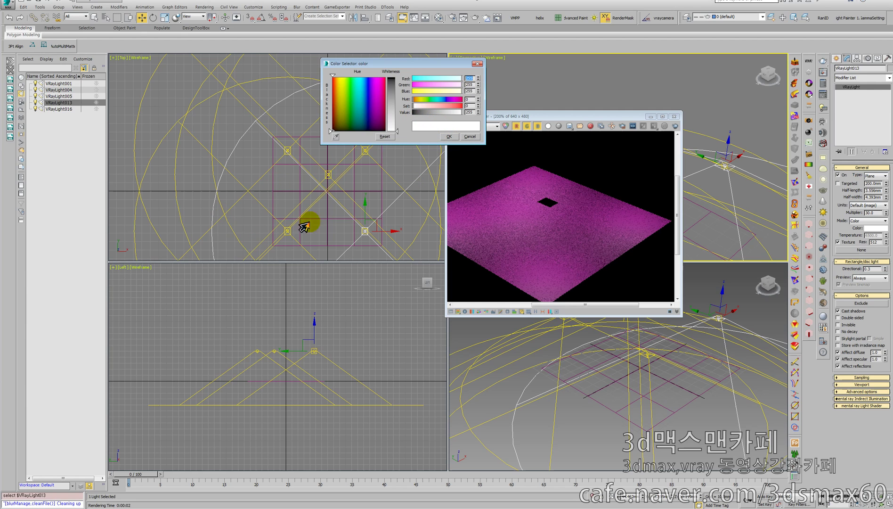
left_click(345, 98)
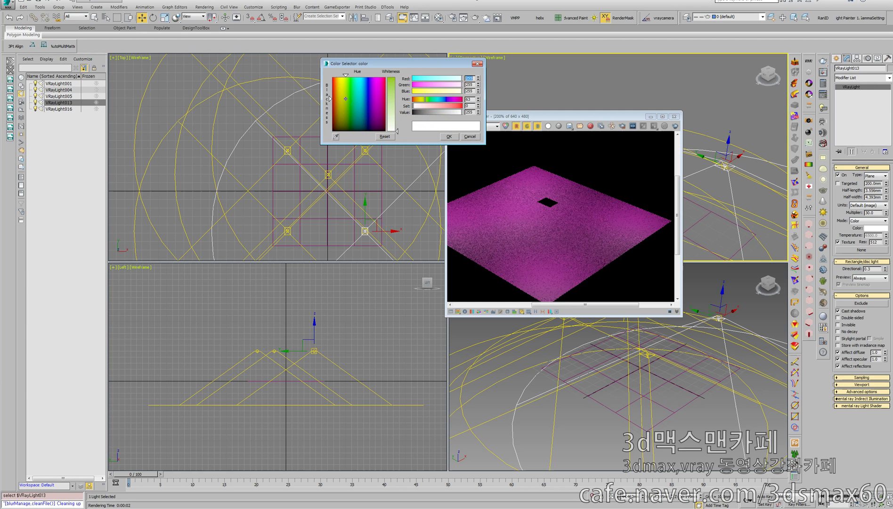
left_click(341, 97)
left_click_drag(397, 131, 397, 117)
left_click(448, 136)
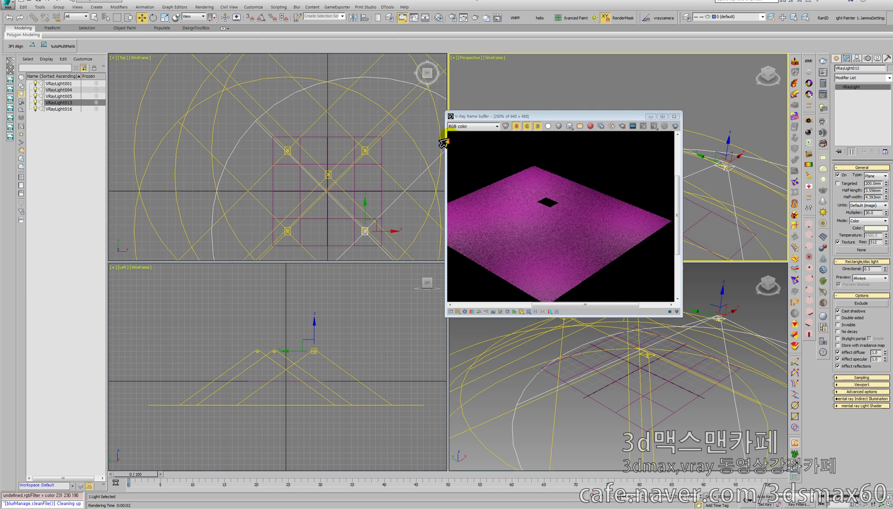
- Assign the grey V-Ray material, Material #22, to the floor plane and render the Perspective view again
left_click(614, 383)
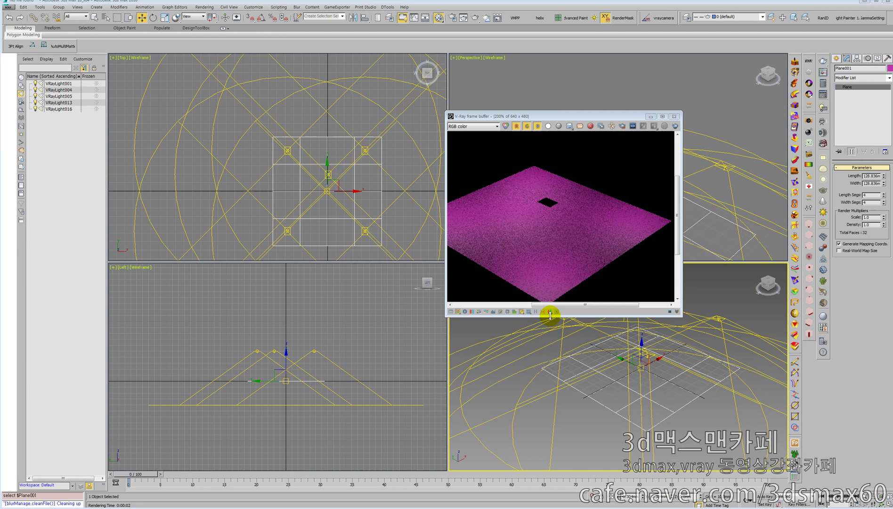
key("m")
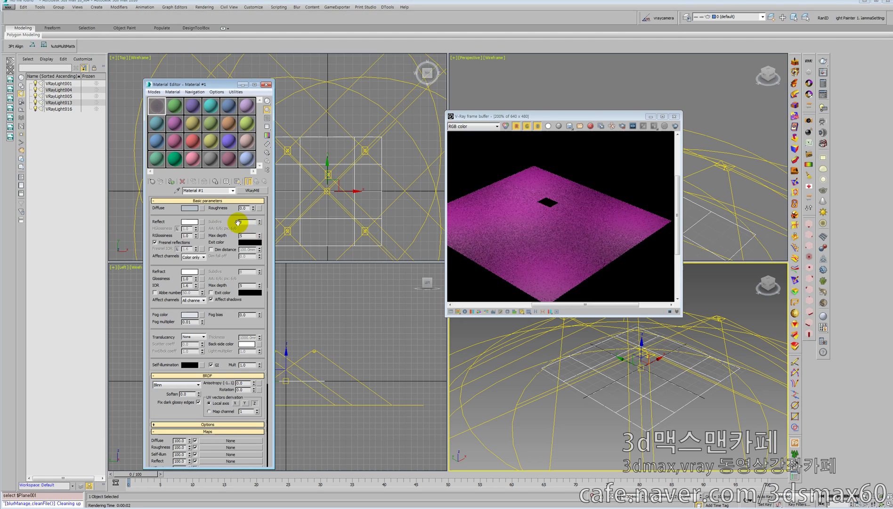
left_click(207, 160)
left_click_drag(209, 158, 328, 147)
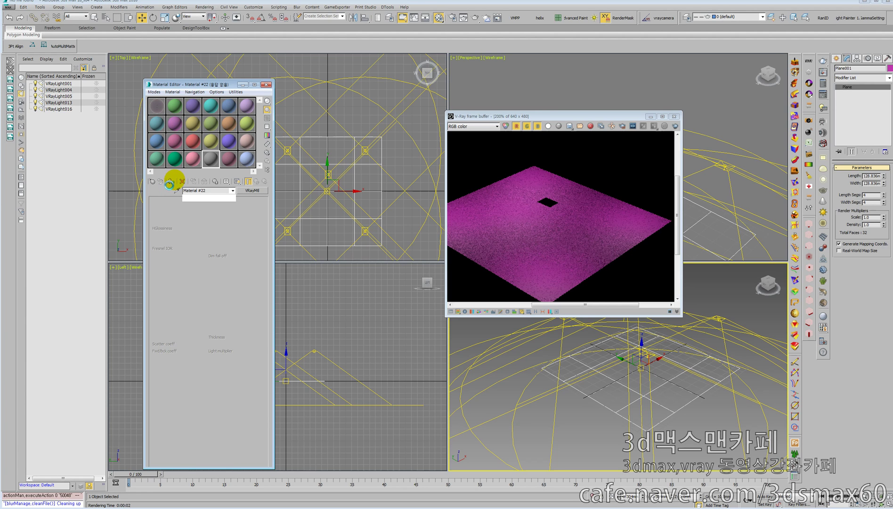
left_click(170, 182)
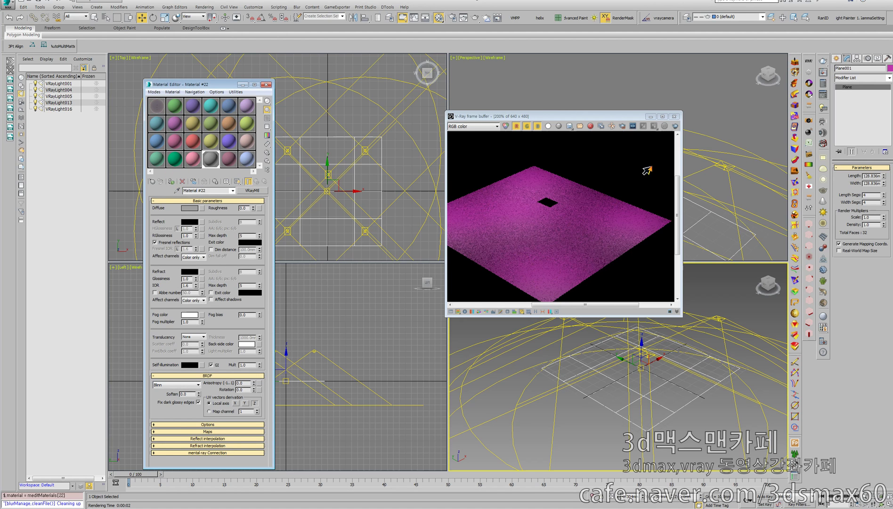
left_click(675, 126)
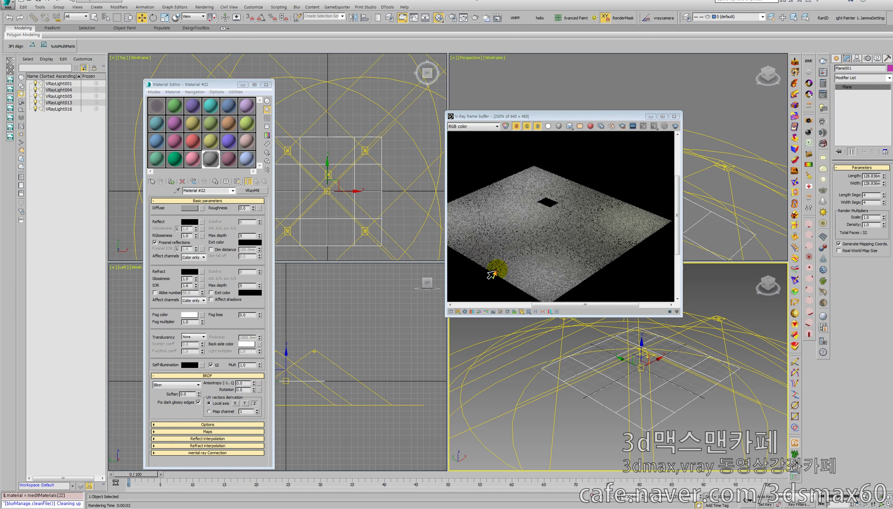
right_click(527, 345)
left_click(536, 349)
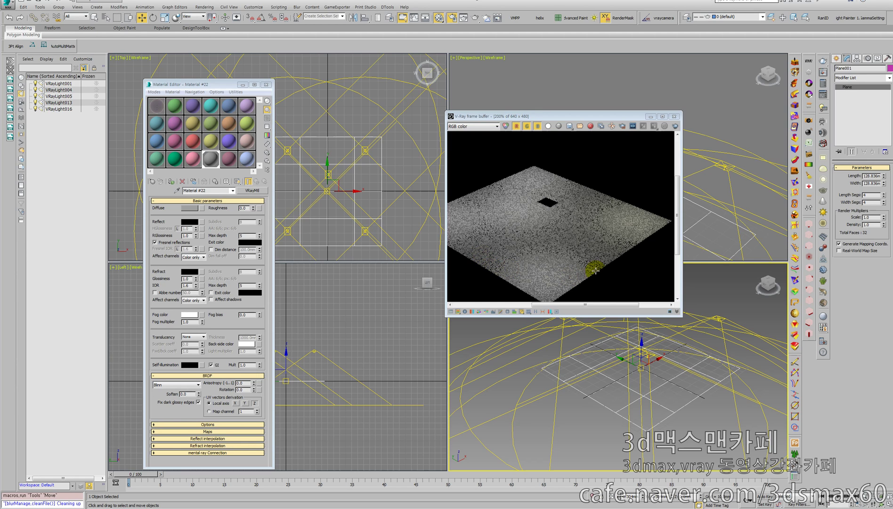
left_click_drag(447, 221, 515, 199)
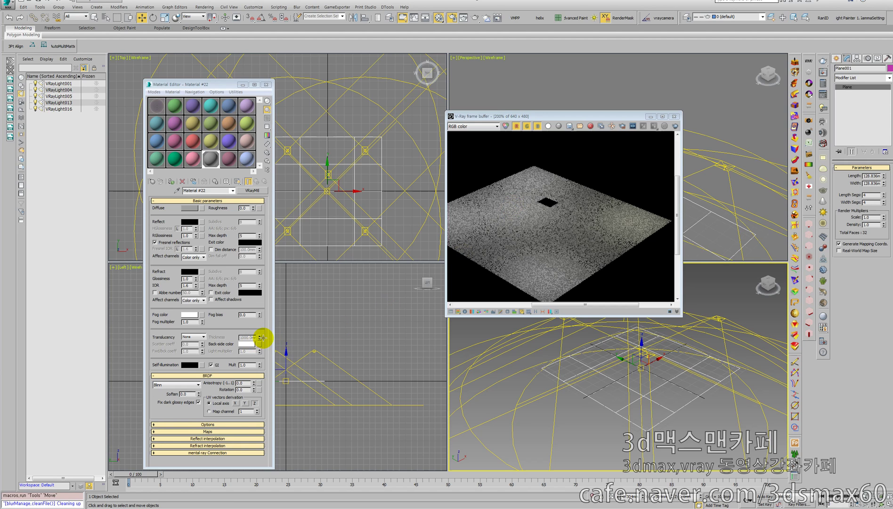
- Set the bucket image sampler's max subdivs to 12 in the render settings and render again
key("F10")
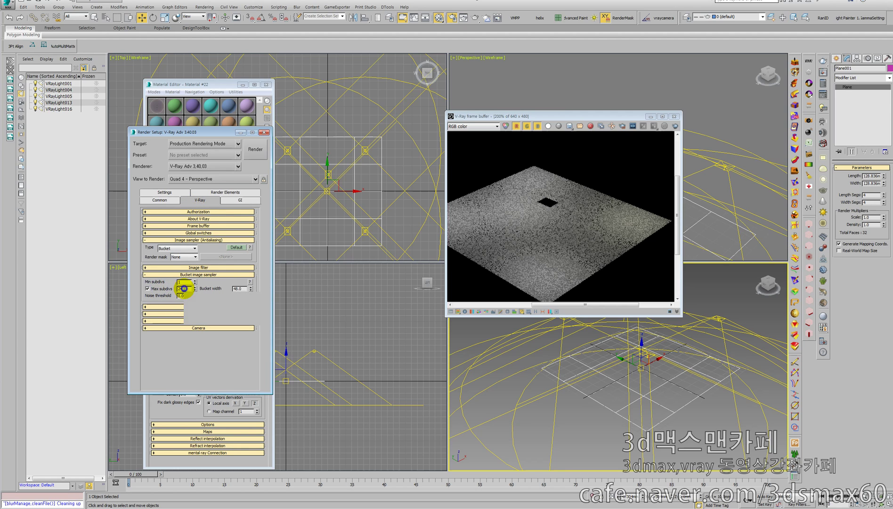
double_click(182, 288)
type("12")
key("Return")
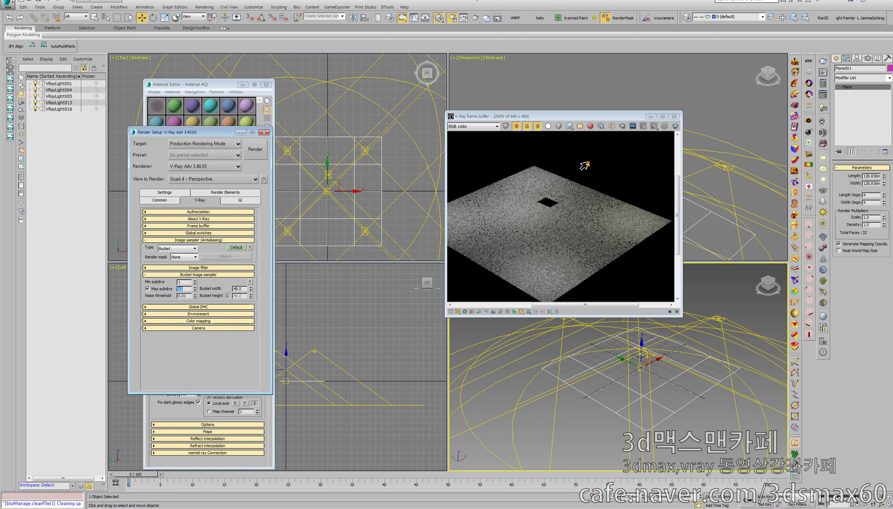
left_click(674, 126)
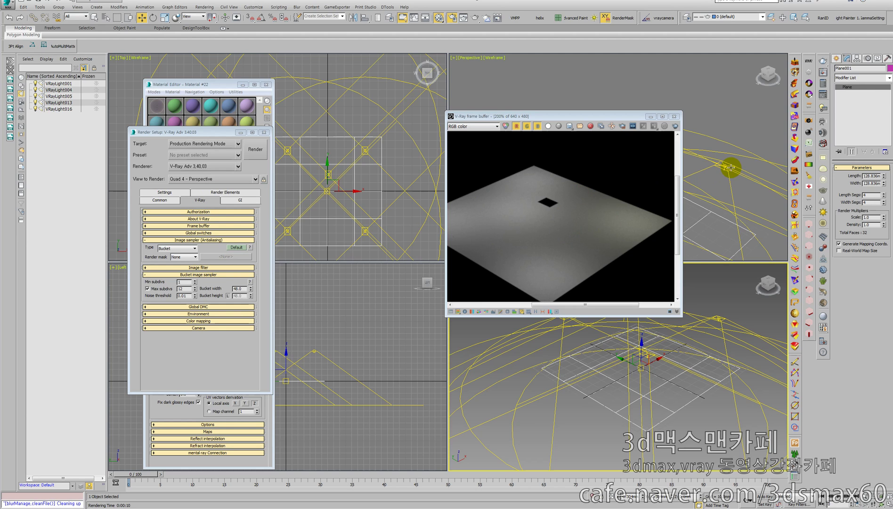
- Set the pale yellow corner light's Directional value to 0 and test-render the floor
left_click(730, 167)
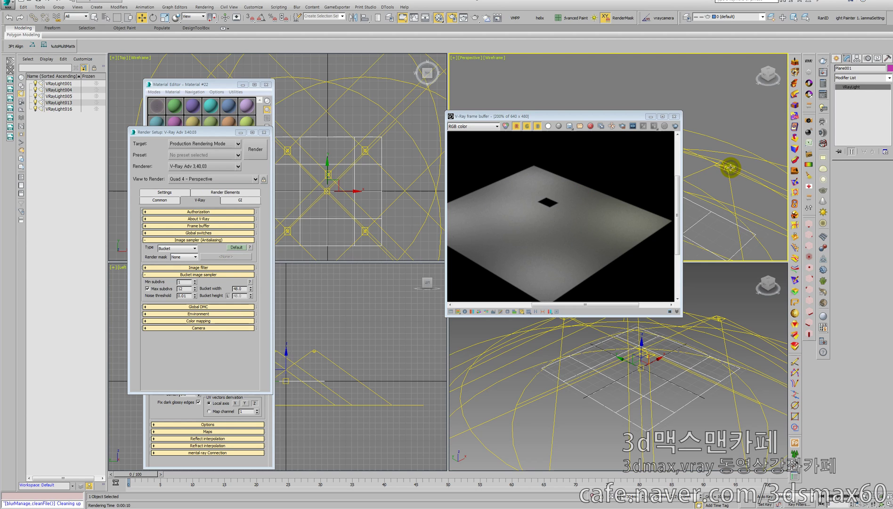
left_click(831, 225)
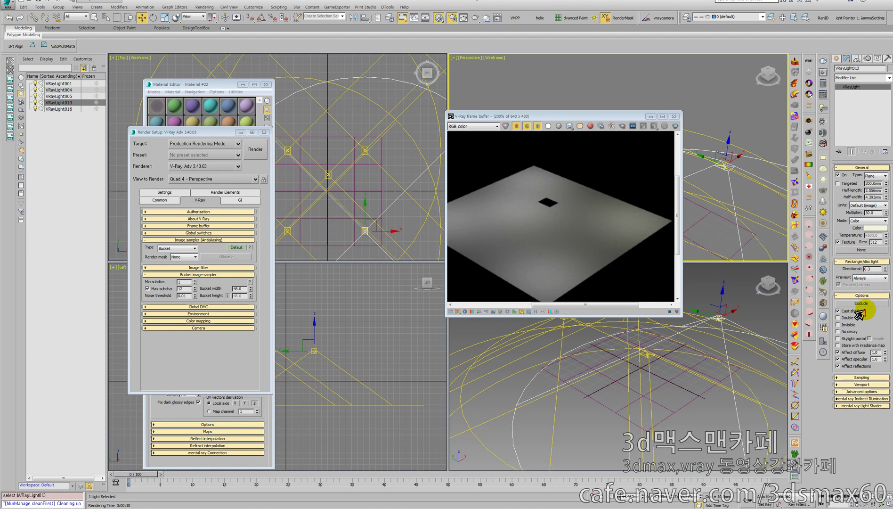
right_click(880, 269)
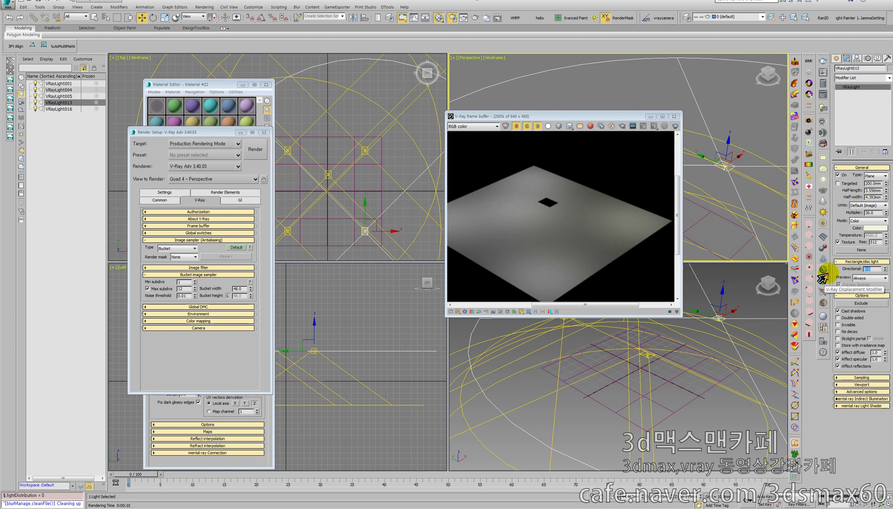
left_click(675, 125)
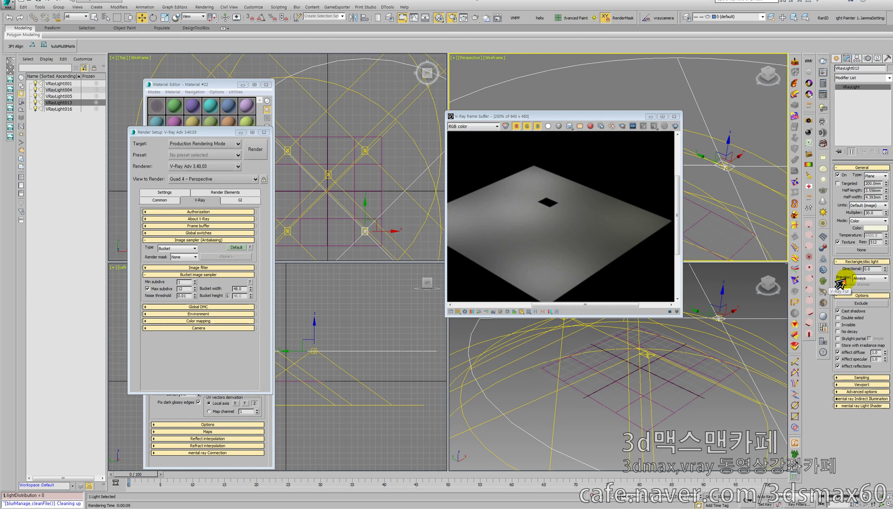
- Set the corner light's distribution preview to Selected and close the render frame buffer
left_click(870, 278)
left_click(857, 285)
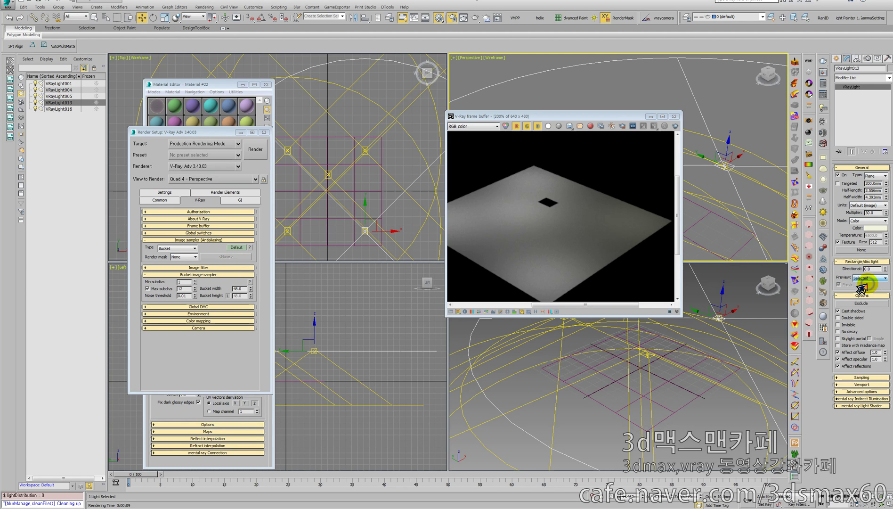
left_click(674, 115)
middle_click_drag(658, 124, 631, 153)
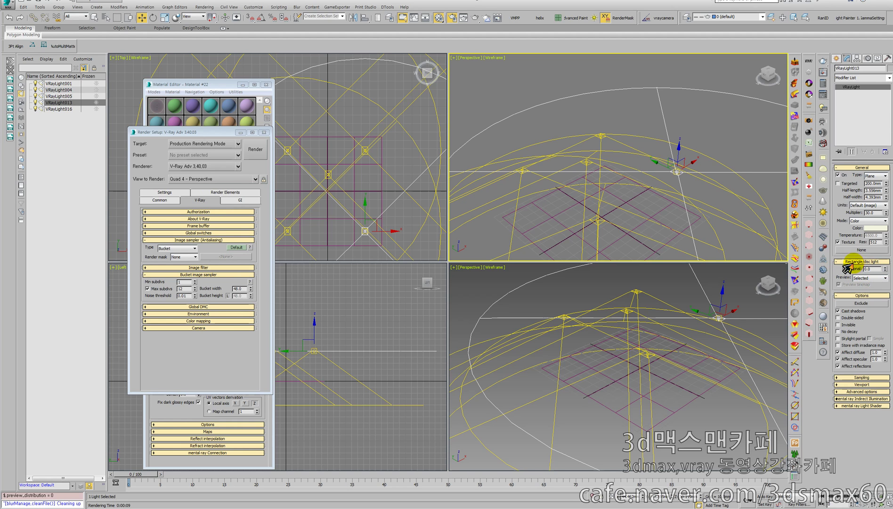
- Compare the corner light's distribution preview at Directional 1 and 0 in the Perspective view
left_click_drag(885, 269, 886, 277)
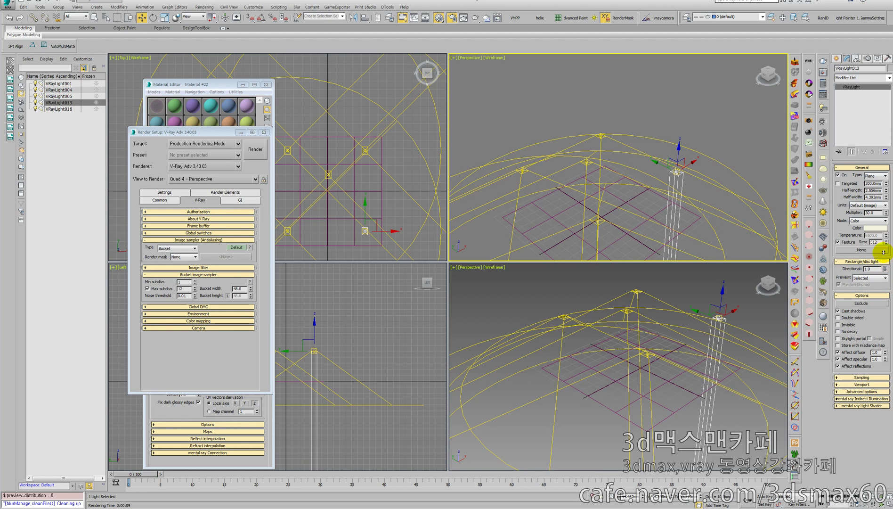
right_click(882, 270)
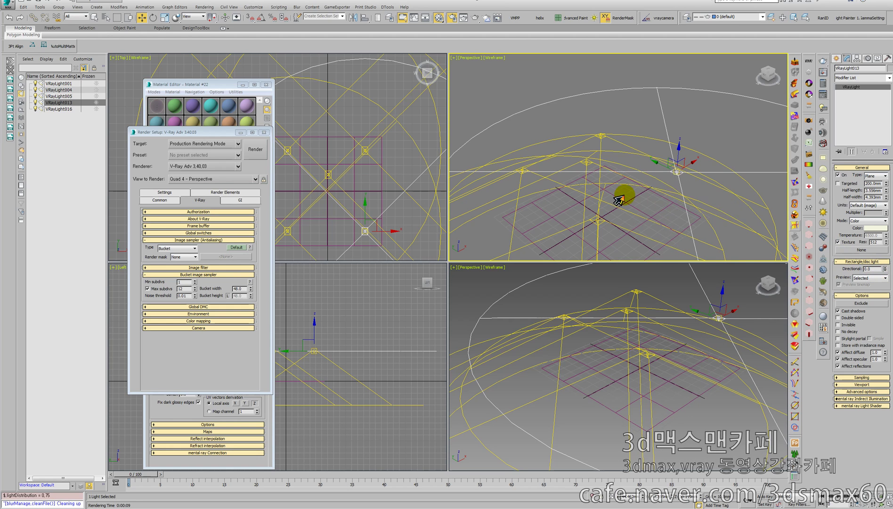
scroll(623, 197, "down", 4)
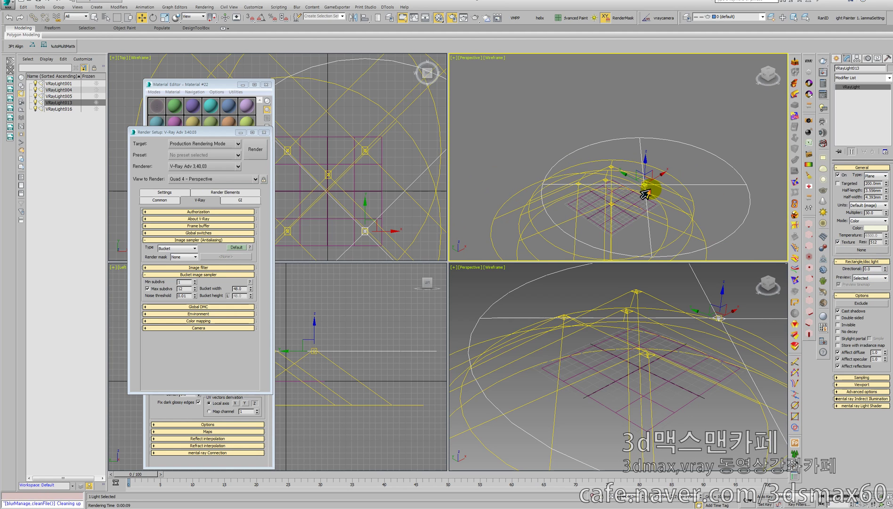
- Clear the scene by deleting all the V-Ray lights and the floor plane, and activate the other Perspective view
key("Delete")
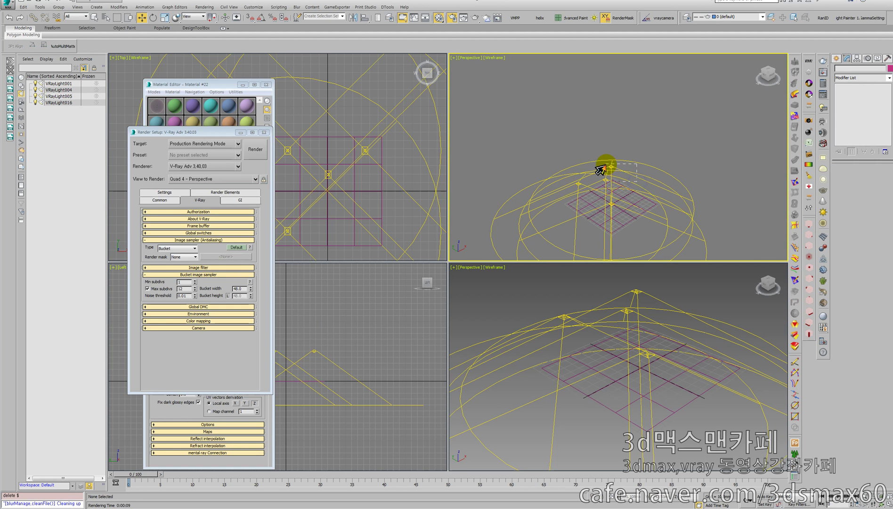
left_click_drag(606, 165, 607, 165)
key("Delete")
left_click(617, 189)
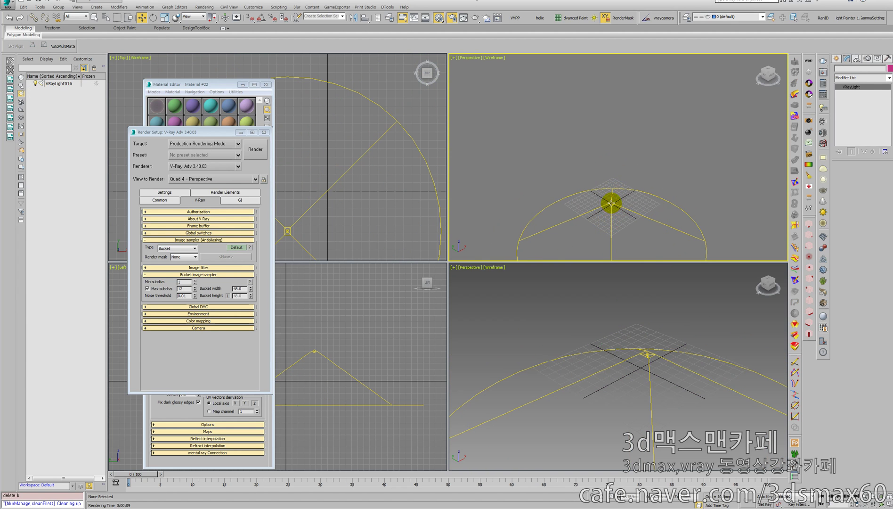
left_click_drag(611, 203, 572, 246)
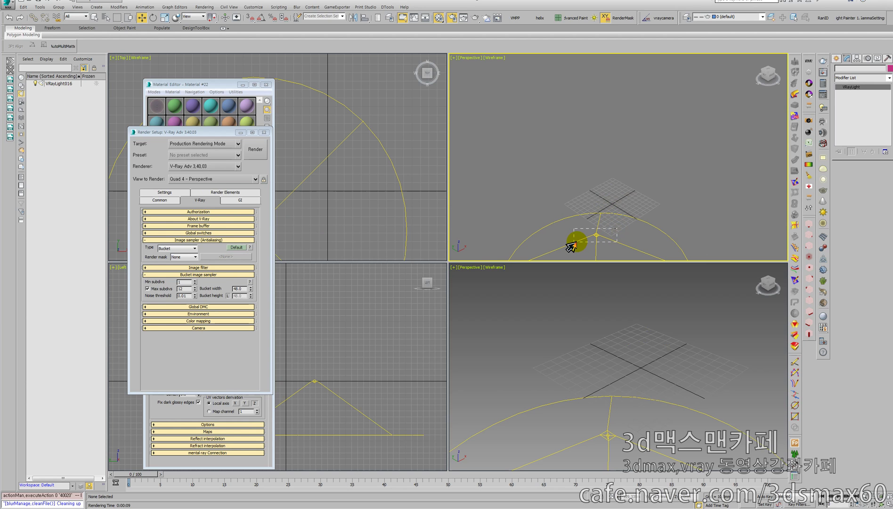
key("Delete")
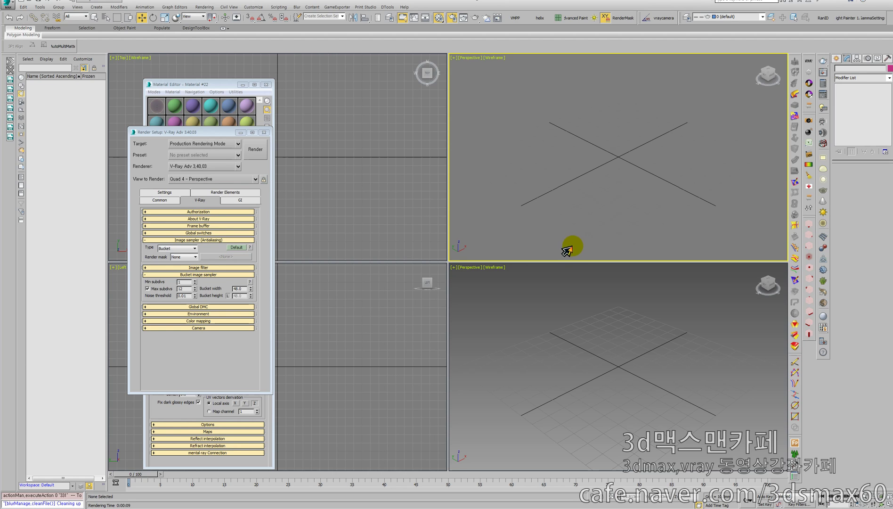
left_click(579, 284)
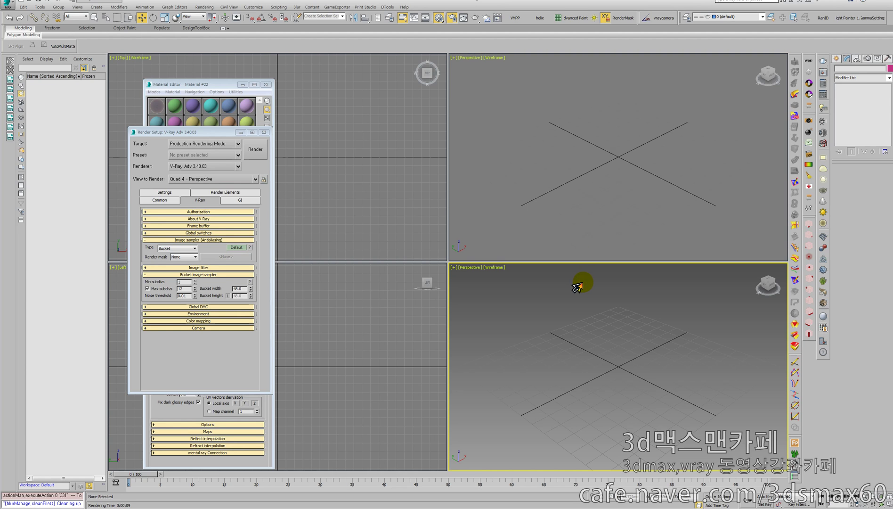